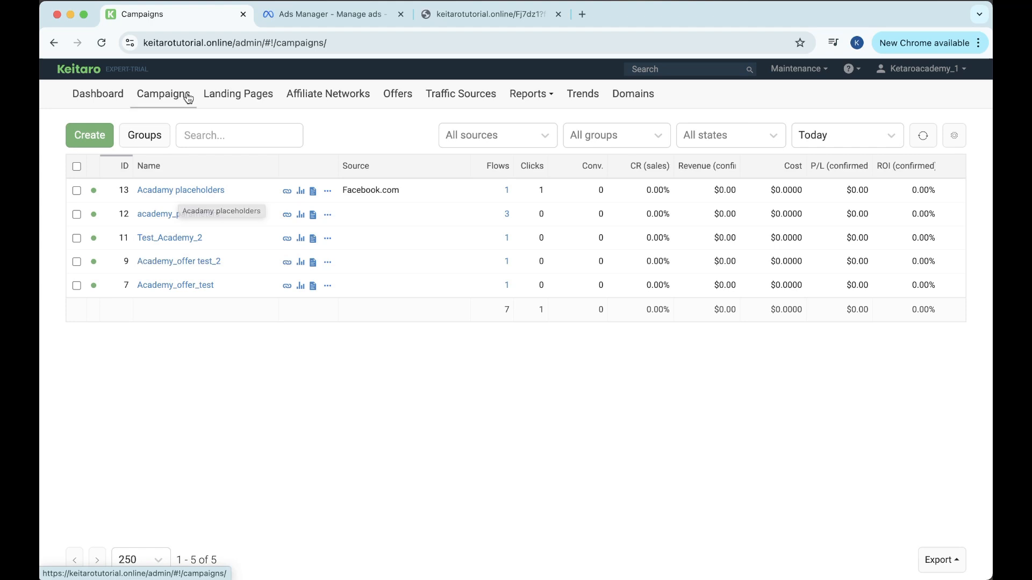
- Review the parameter settings of the Acadamy placeholders campaign and open the Clicks report
{"action": "left_click", "coordinate": [184, 192]}
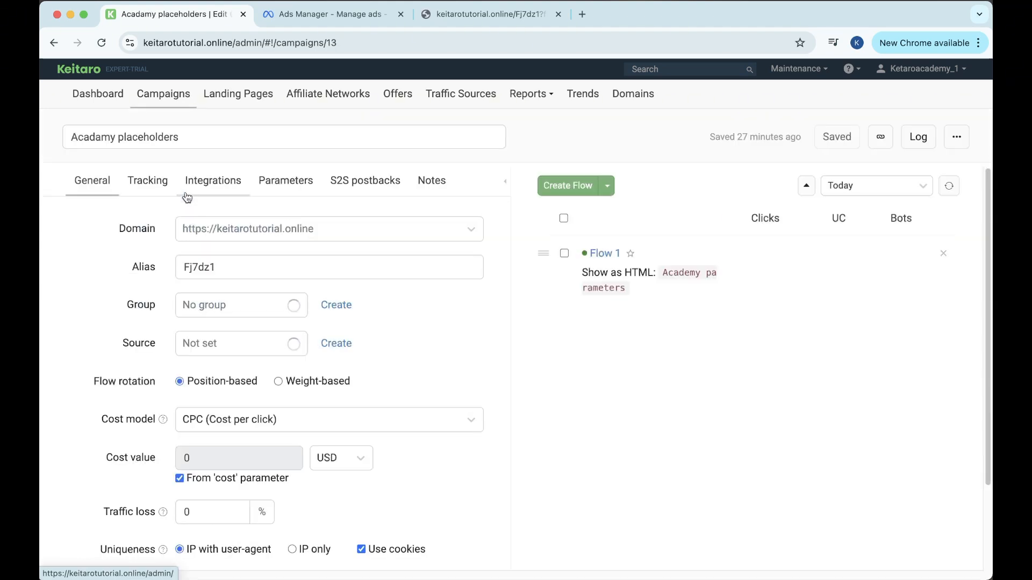
{"action": "left_click", "coordinate": [294, 179]}
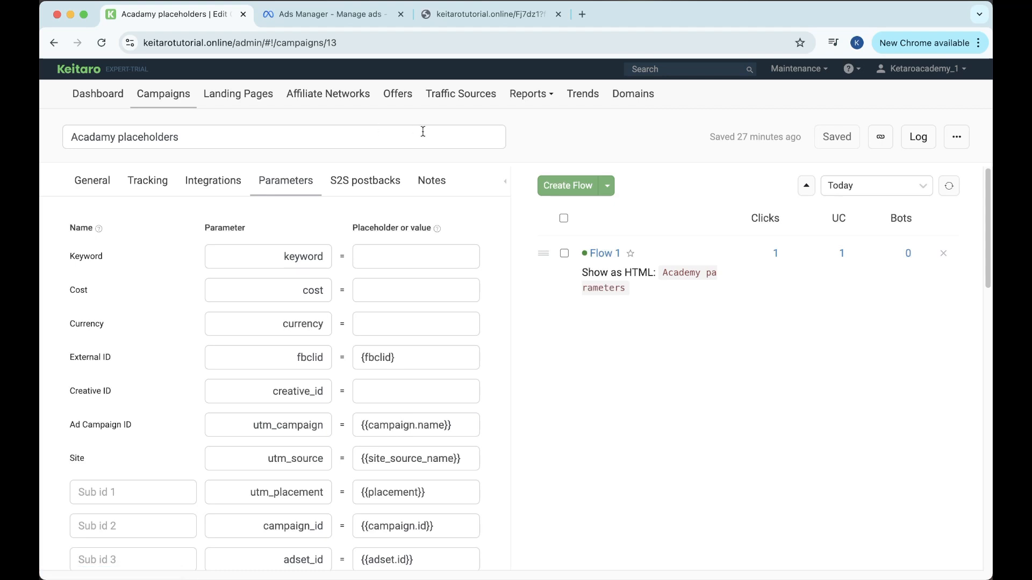
{"action": "left_click", "coordinate": [537, 100]}
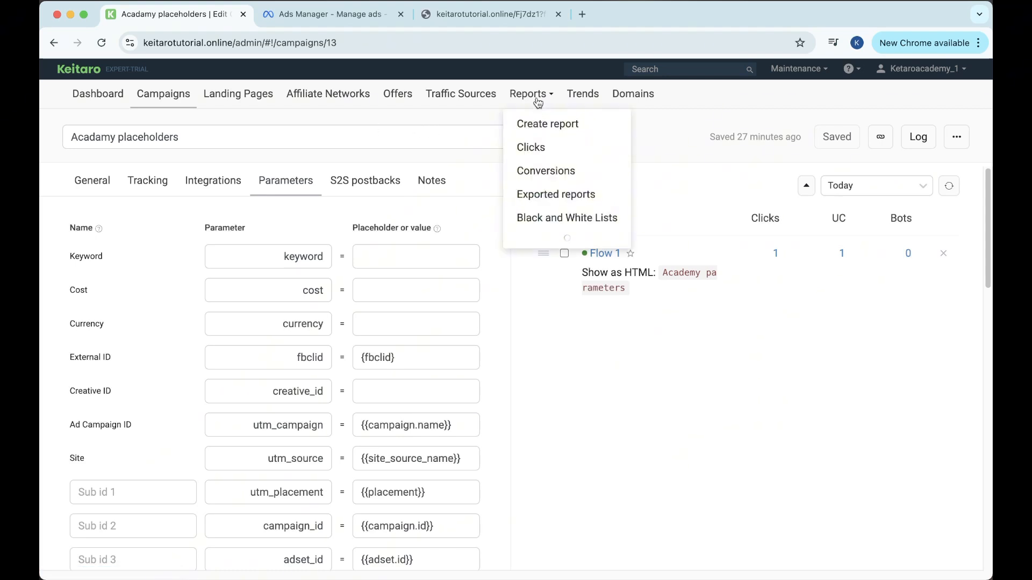
{"action": "left_click", "coordinate": [546, 146]}
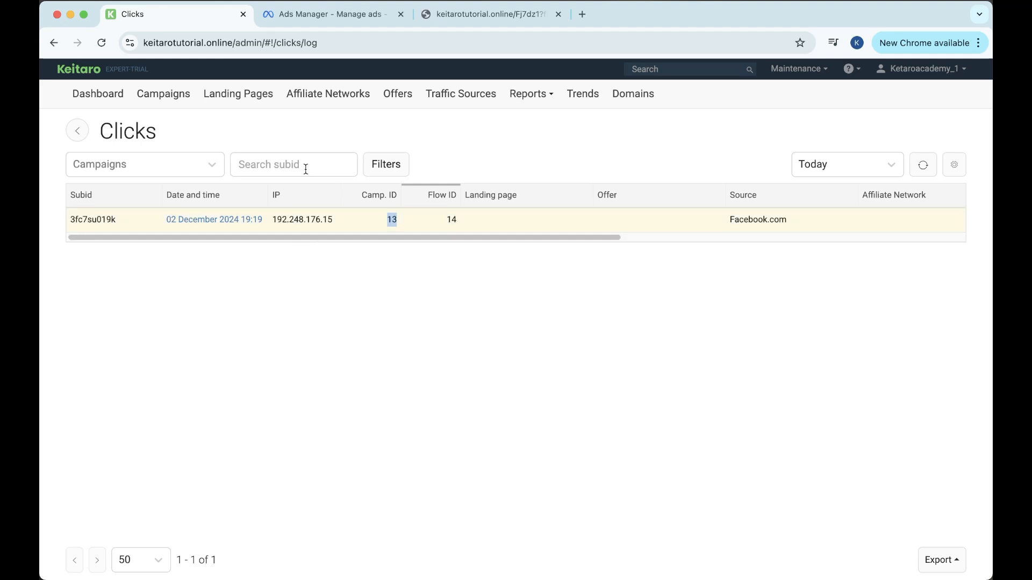
- Reopen the Acadamy placeholders campaign and examine its parameter list, from Keyword, Cost and Currency through Site and the sub IDs
{"action": "left_click", "coordinate": [179, 97]}
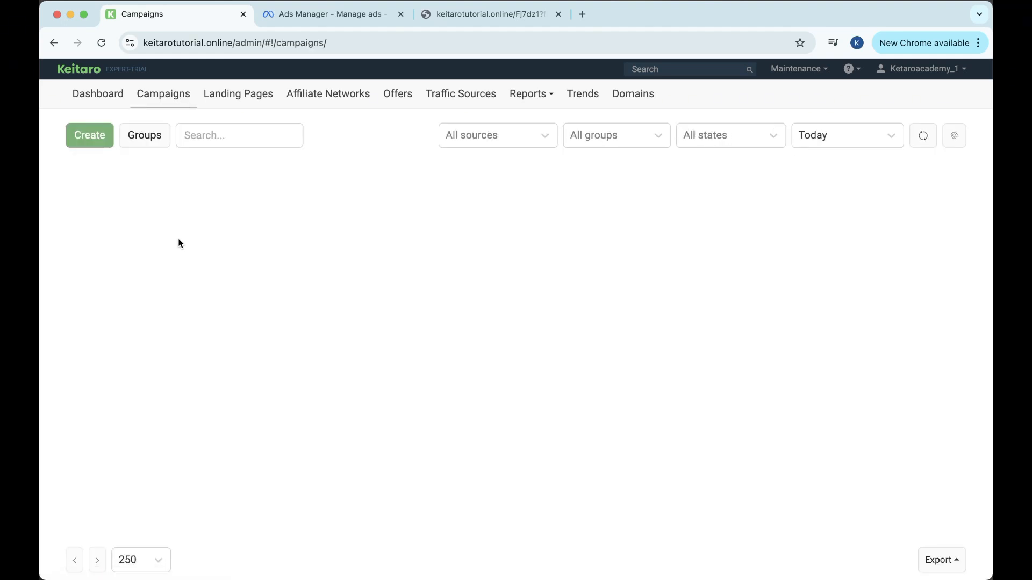
{"action": "left_click", "coordinate": [178, 190]}
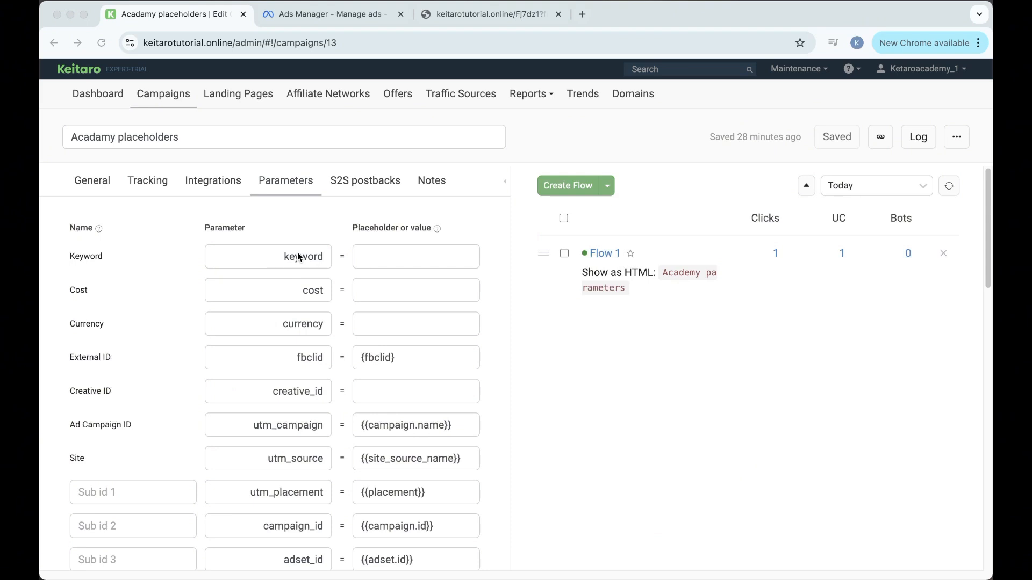
{"action": "scroll", "coordinate": [300, 257], "scroll_direction": "down", "scroll_amount": 1}
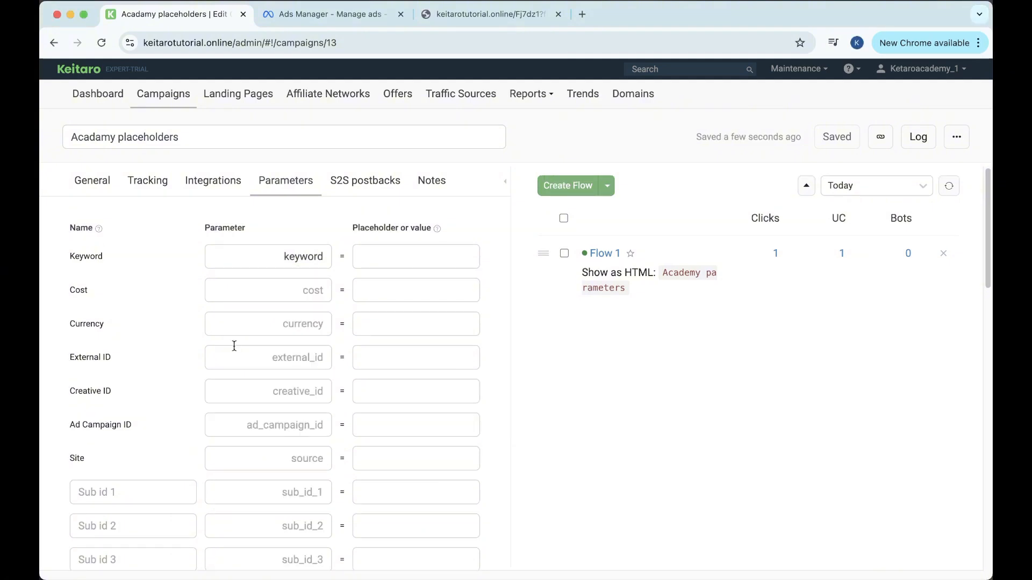
{"action": "scroll", "coordinate": [139, 312], "scroll_direction": "down", "scroll_amount": 1}
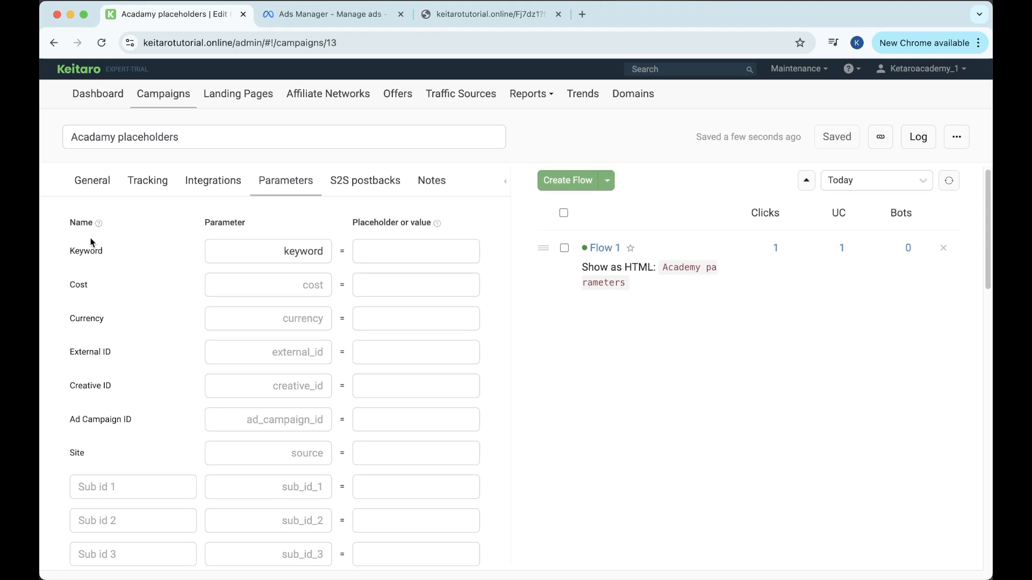
{"action": "left_click_drag", "start_coordinate": [69, 246], "coordinate": [102, 251]}
{"action": "left_click_drag", "start_coordinate": [76, 284], "coordinate": [100, 319]}
{"action": "scroll", "coordinate": [94, 354], "scroll_direction": "down", "scroll_amount": 1}
{"action": "left_click_drag", "start_coordinate": [102, 371], "coordinate": [82, 372]}
{"action": "left_click_drag", "start_coordinate": [106, 405], "coordinate": [86, 404]}
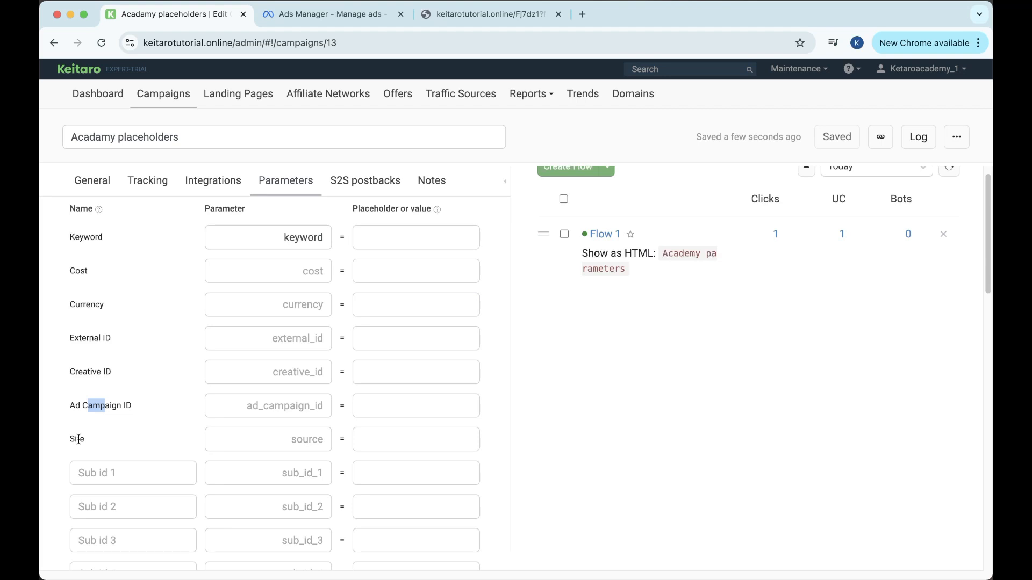
{"action": "scroll", "coordinate": [78, 439], "scroll_direction": "down", "scroll_amount": 5}
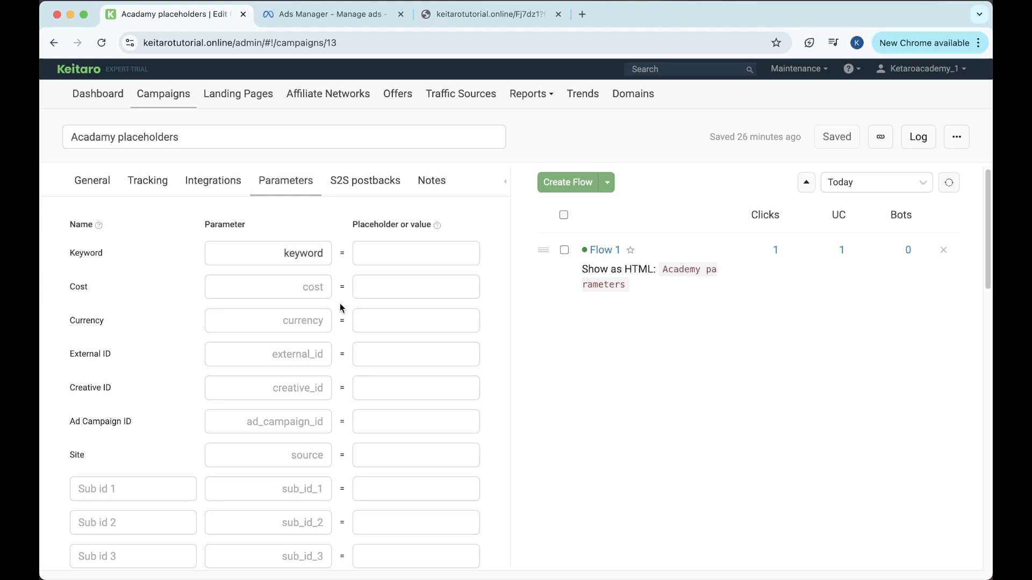
- Set the campaign's traffic source to Facebook.com and save the campaign
{"action": "left_click", "coordinate": [98, 180]}
{"action": "left_click_drag", "start_coordinate": [122, 338], "coordinate": [139, 344]}
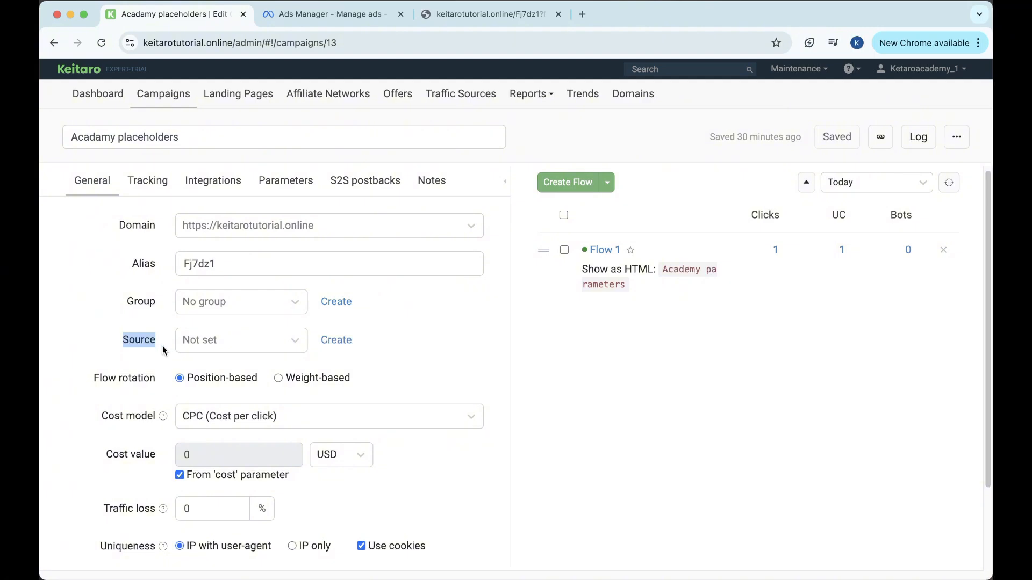
{"action": "left_click", "coordinate": [234, 343]}
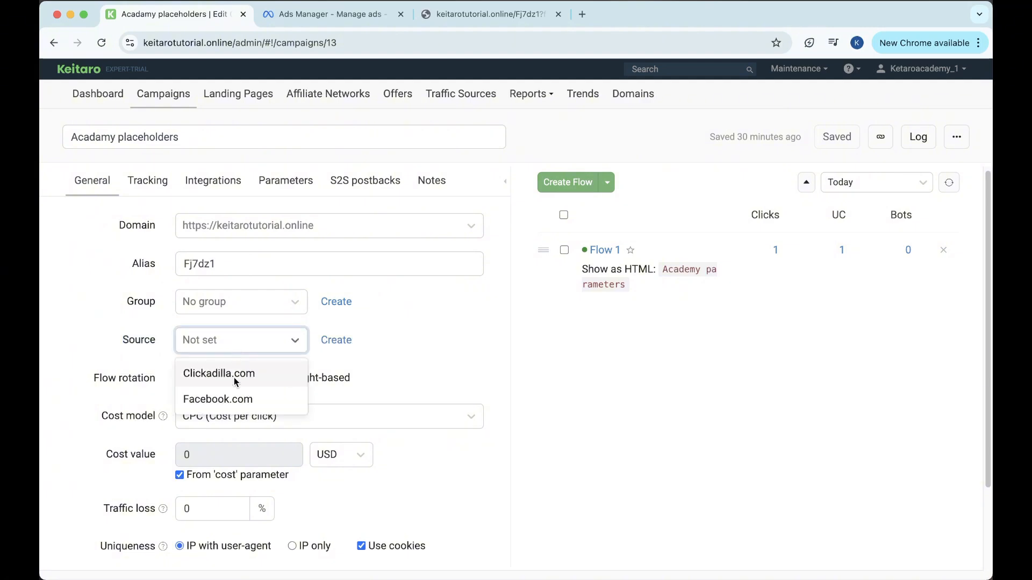
{"action": "left_click", "coordinate": [232, 398]}
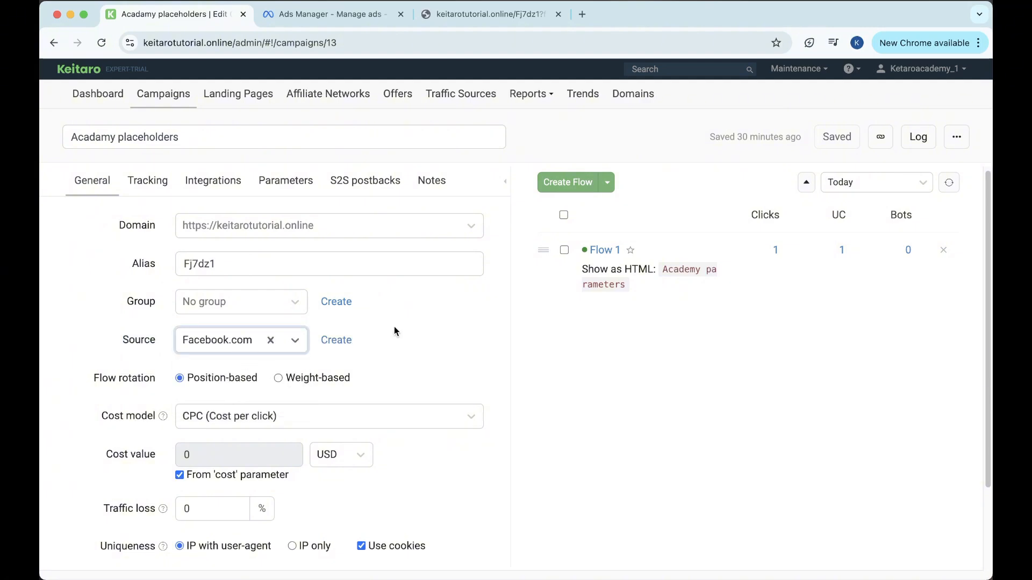
{"action": "left_click", "coordinate": [828, 131]}
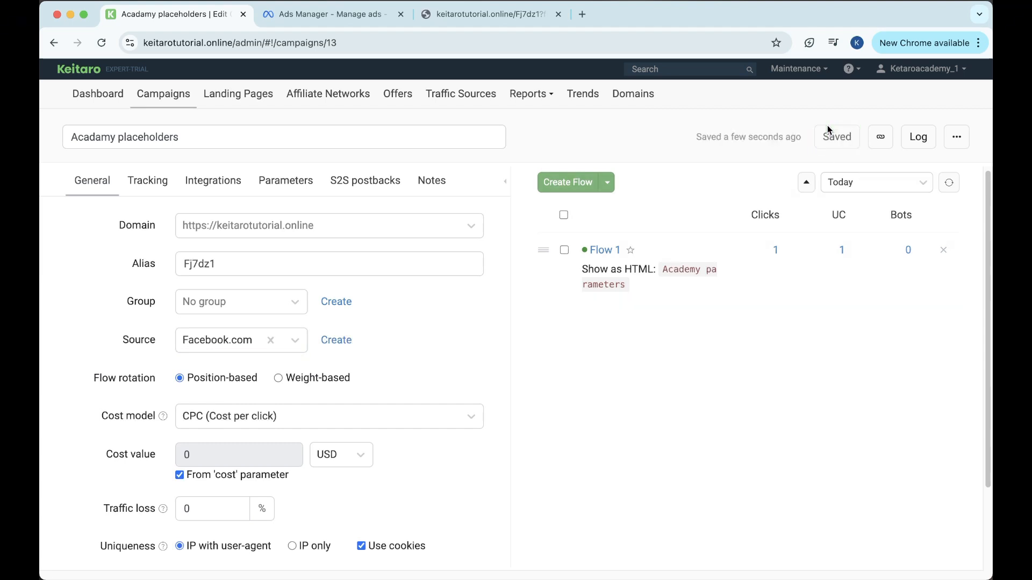
- Examine the full campaign URL with its placeholders in the tracking settings and open the traffic sources list
{"action": "left_click", "coordinate": [148, 184]}
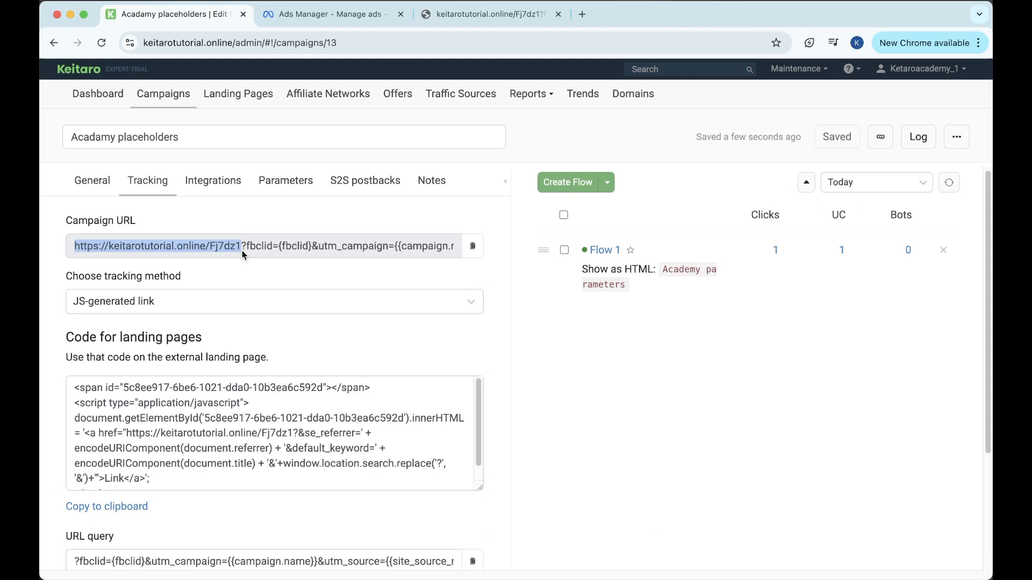
{"action": "left_click_drag", "start_coordinate": [245, 247], "coordinate": [464, 260]}
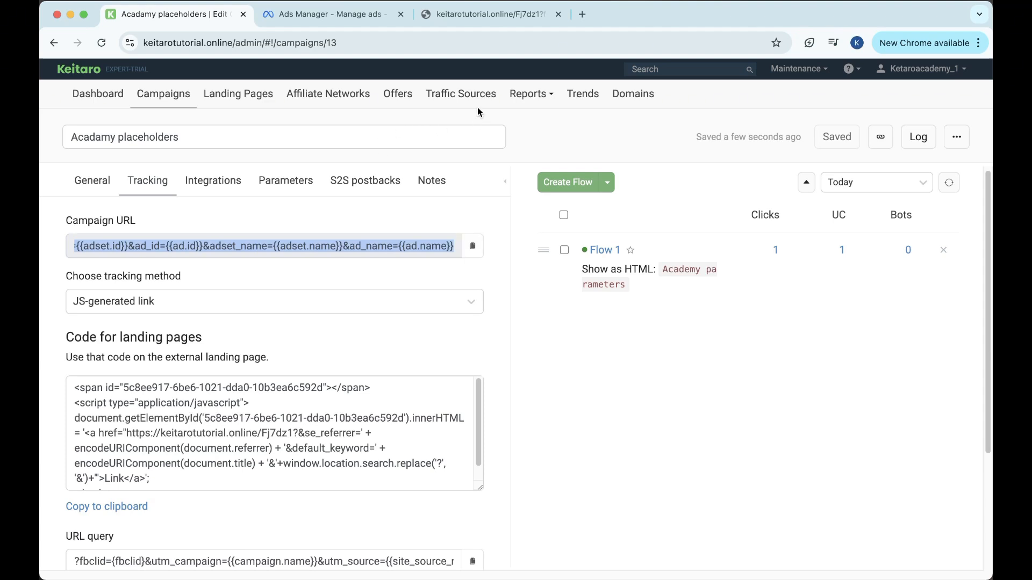
{"action": "left_click", "coordinate": [440, 99]}
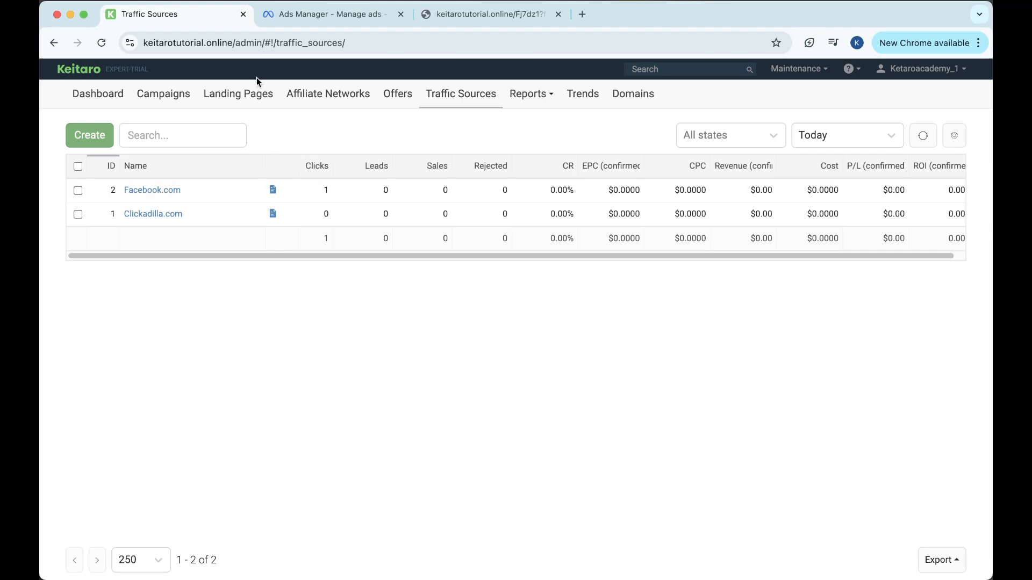
- Return to the Acadamy placeholders campaign and inspect the parameter part of its campaign URL in the tracking settings
{"action": "left_click", "coordinate": [178, 88]}
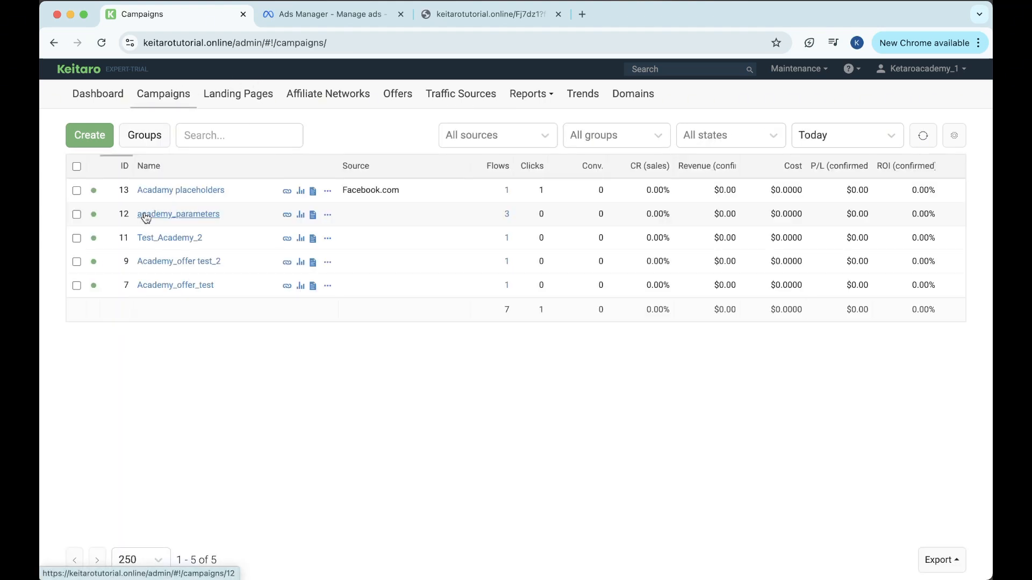
{"action": "left_click", "coordinate": [181, 191]}
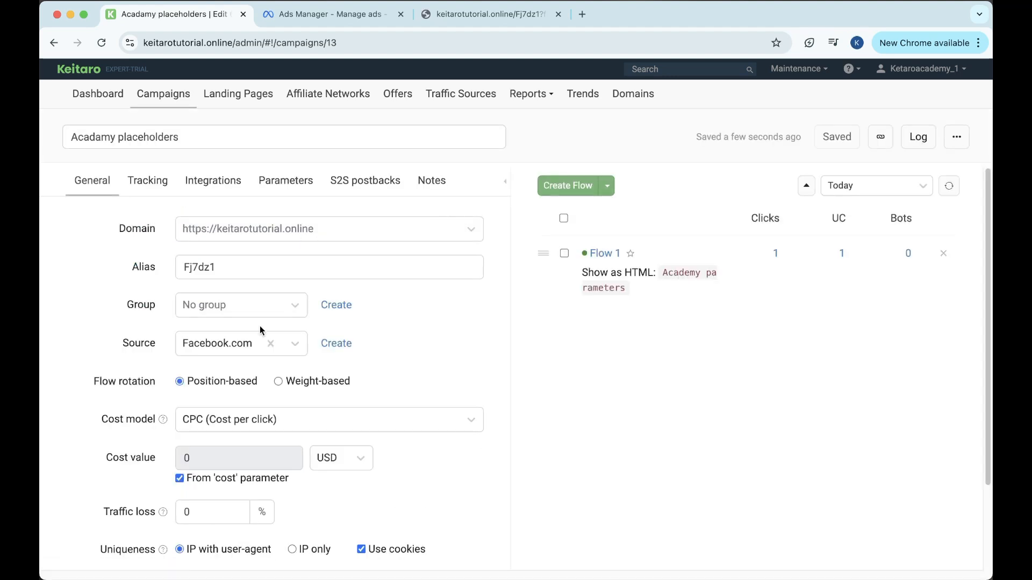
{"action": "left_click", "coordinate": [171, 188]}
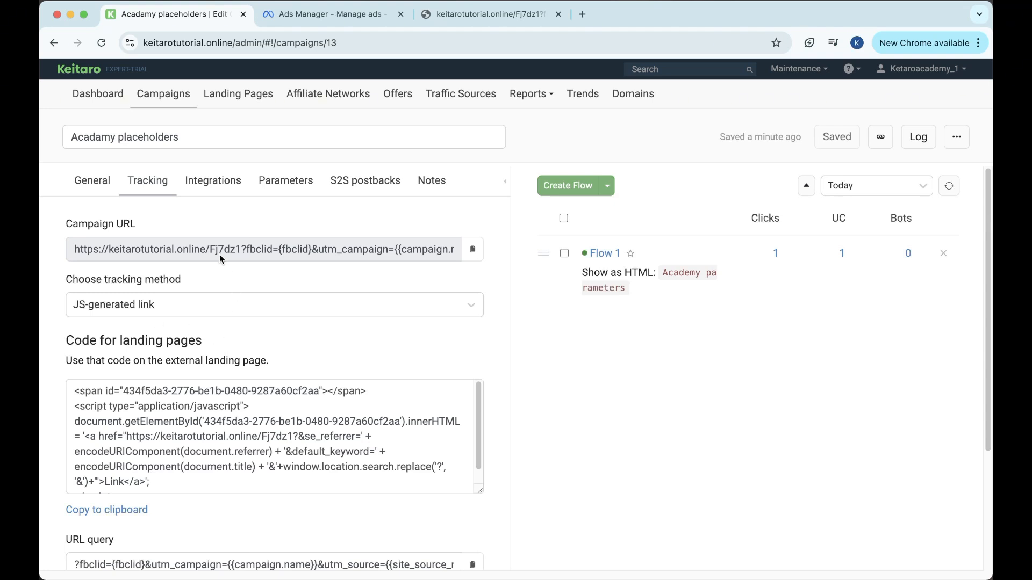
{"action": "left_click_drag", "start_coordinate": [245, 249], "coordinate": [453, 260]}
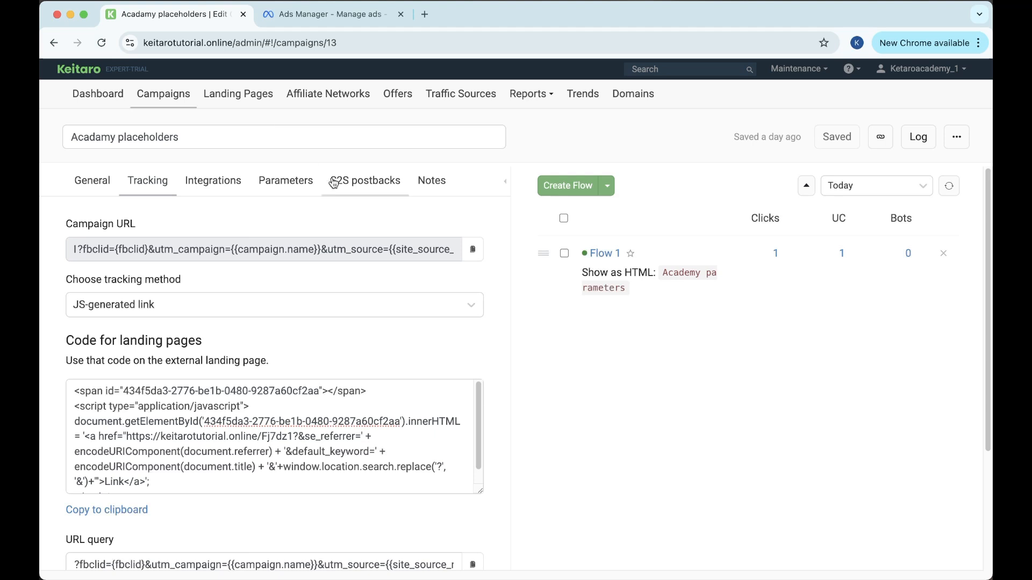
{"action": "left_click", "coordinate": [475, 256]}
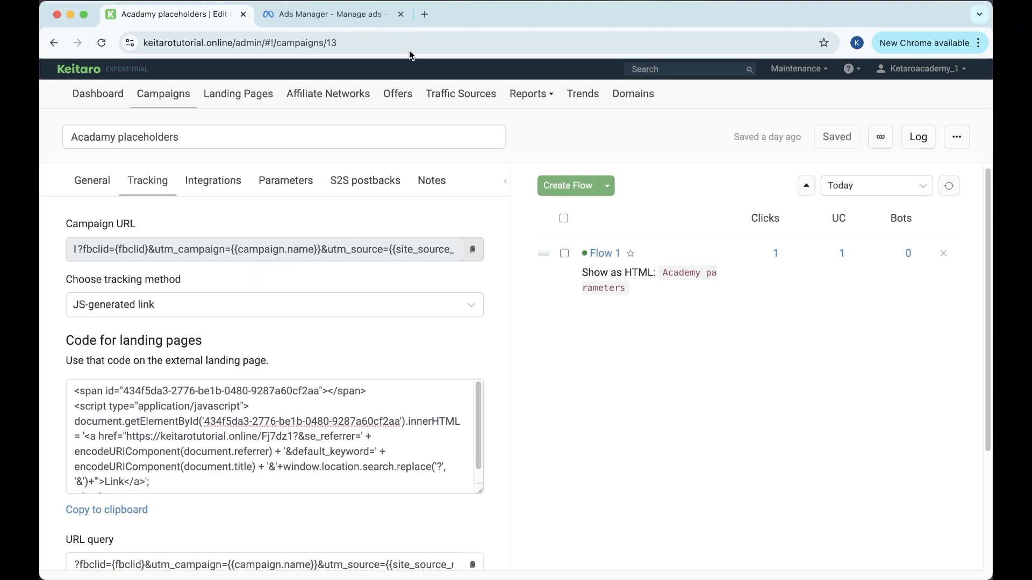
{"action": "left_click", "coordinate": [425, 13]}
{"action": "key", "text": "super+v"}
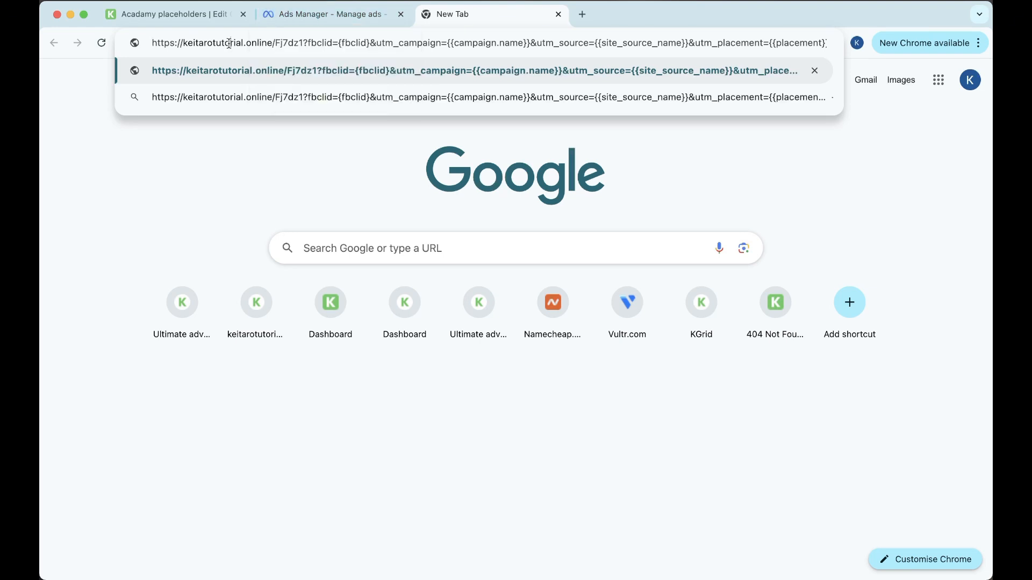
{"action": "left_click_drag", "start_coordinate": [151, 43], "coordinate": [247, 43]}
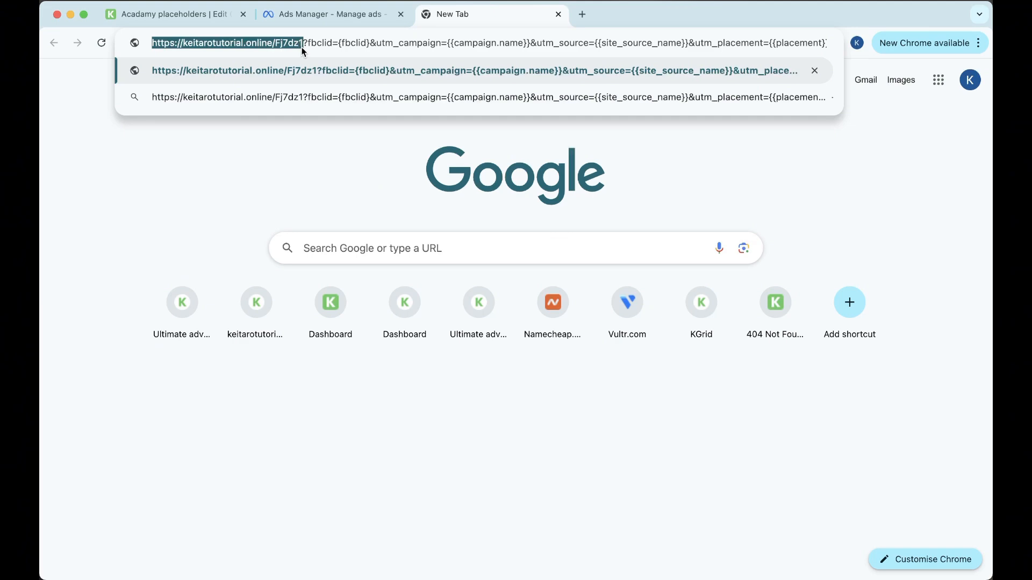
- Switch to Ads Manager and paste the base campaign link as the New Traffic Ad's website URL
{"action": "left_click", "coordinate": [339, 16]}
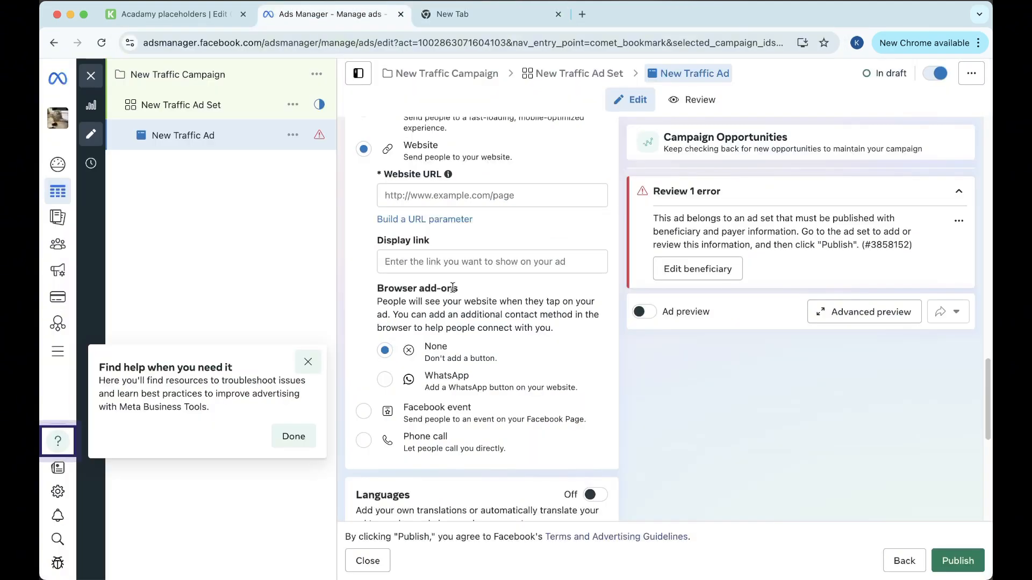
{"action": "scroll", "coordinate": [453, 288], "scroll_direction": "up", "scroll_amount": 1}
{"action": "scroll", "coordinate": [453, 288], "scroll_direction": "down", "scroll_amount": 1}
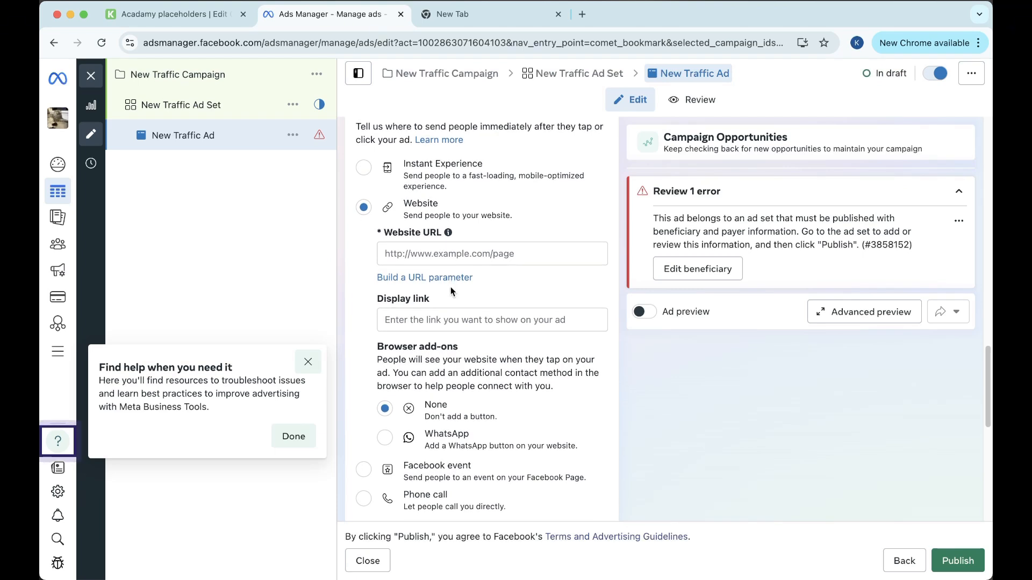
{"action": "scroll", "coordinate": [452, 292], "scroll_direction": "up", "scroll_amount": 1}
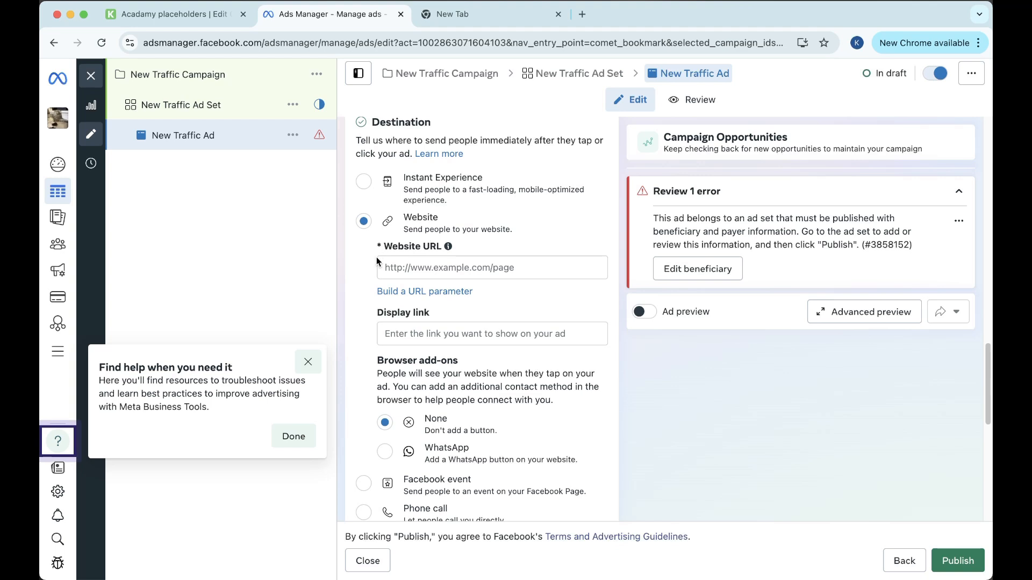
{"action": "left_click", "coordinate": [431, 269]}
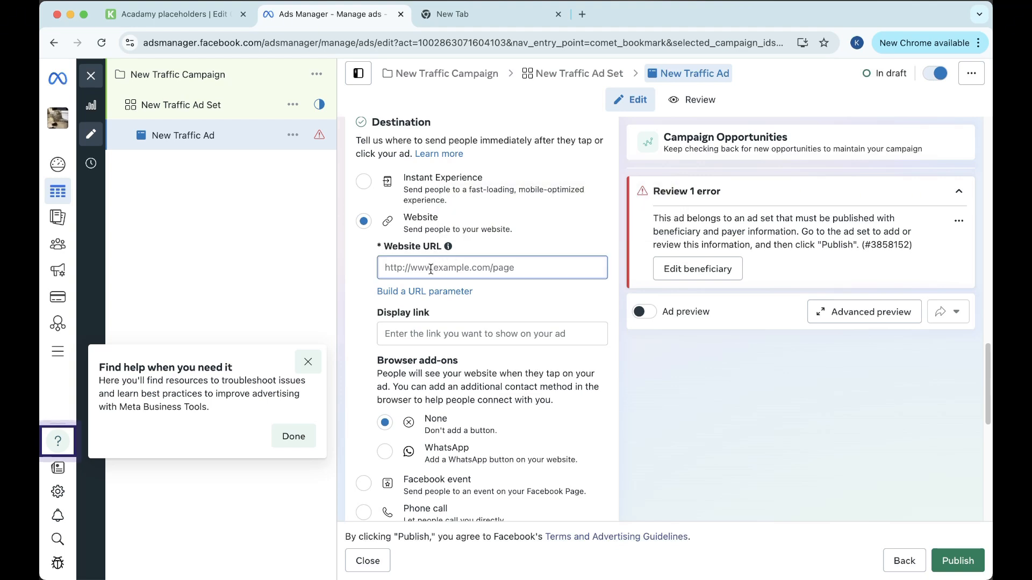
{"action": "key", "text": "super+v"}
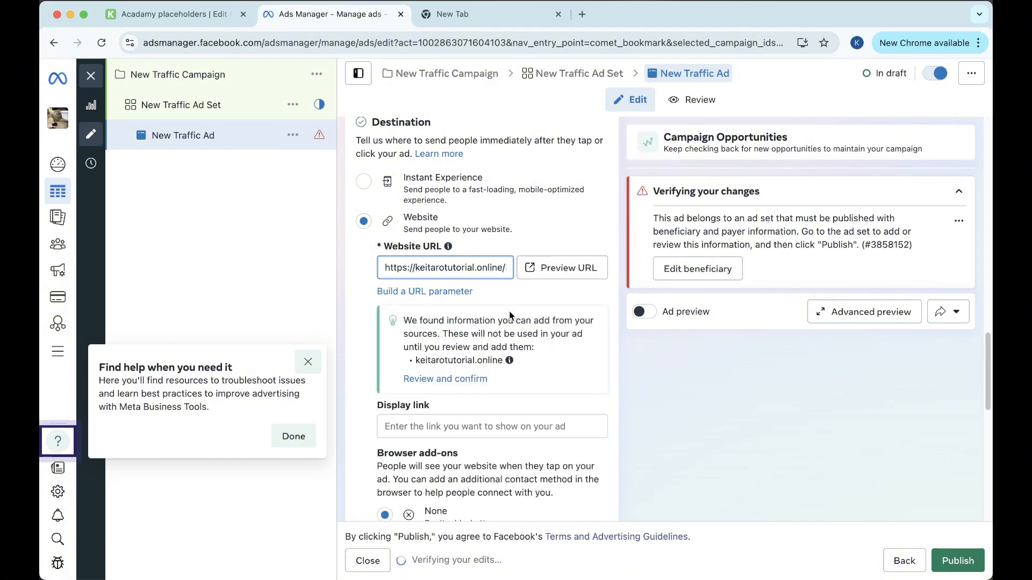
- Copy the query string starting with fbclid={fbclid} from the new tab's address and paste it into the ad's URL parameters
{"action": "left_click", "coordinate": [482, 15]}
{"action": "key", "text": "super+v"}
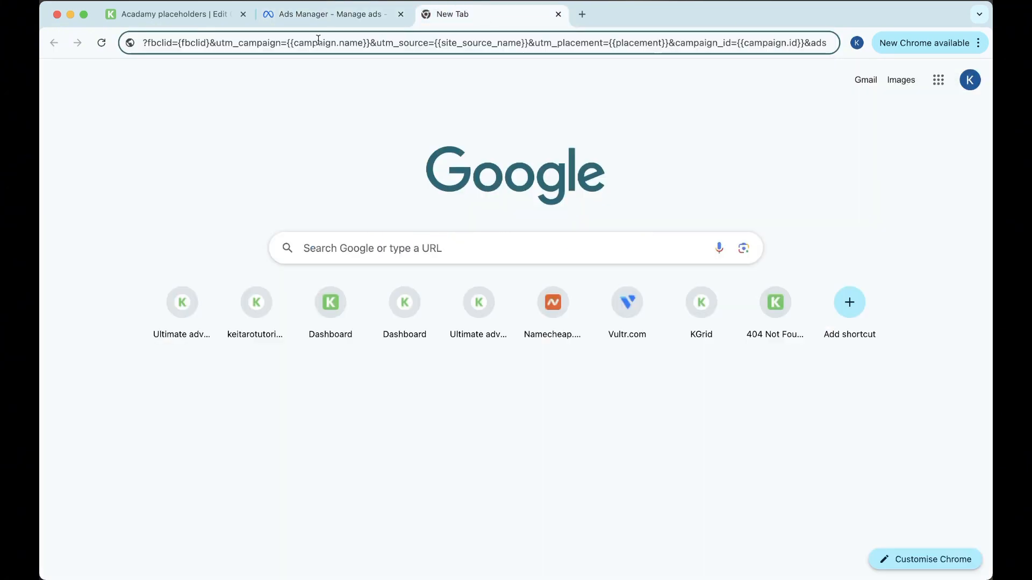
{"action": "left_click_drag", "start_coordinate": [282, 49], "coordinate": [858, 49]}
{"action": "left_click", "coordinate": [344, 15]}
{"action": "scroll", "coordinate": [455, 309], "scroll_direction": "down", "scroll_amount": 7}
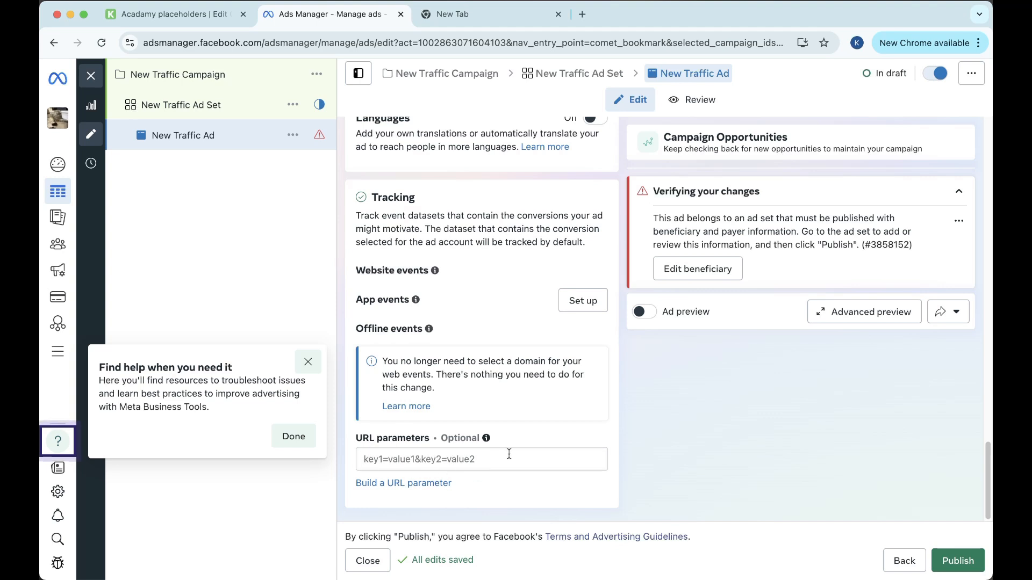
{"action": "left_click", "coordinate": [399, 460]}
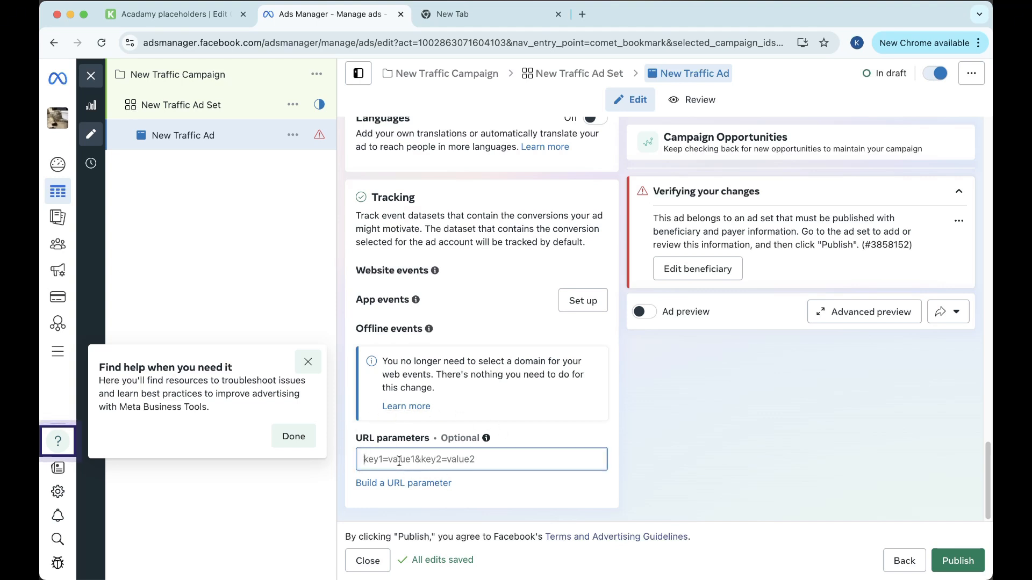
{"action": "key", "text": "super+v"}
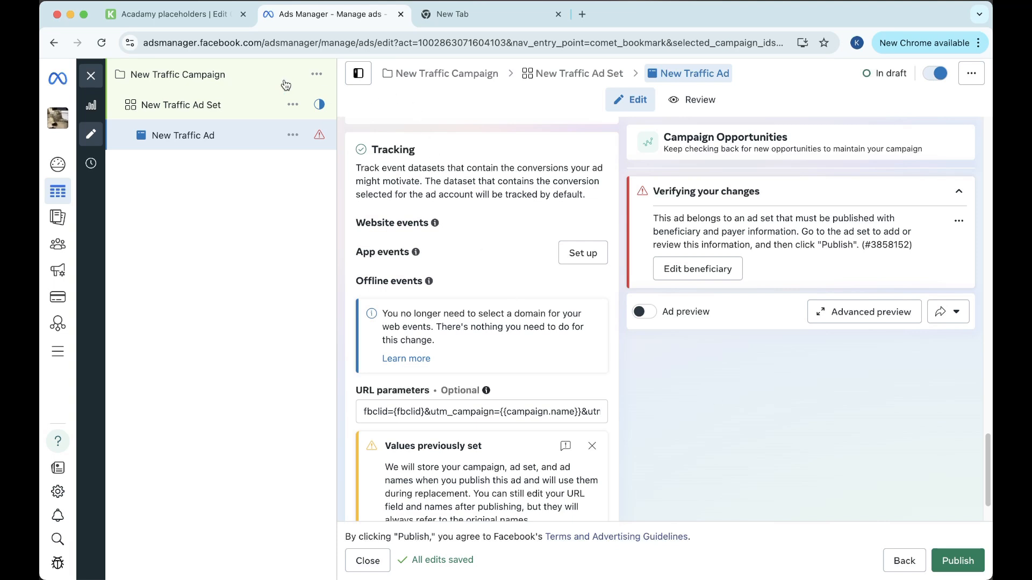
- Switch back to Keitaro and open the tracking settings of the Acadamy placeholders campaign
{"action": "left_click", "coordinate": [172, 14]}
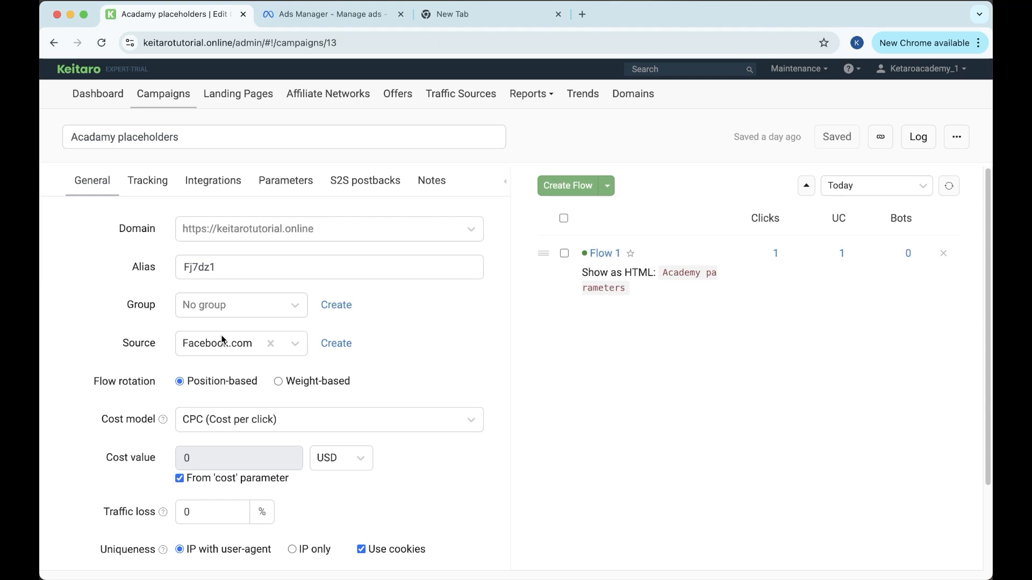
{"action": "left_click", "coordinate": [156, 183]}
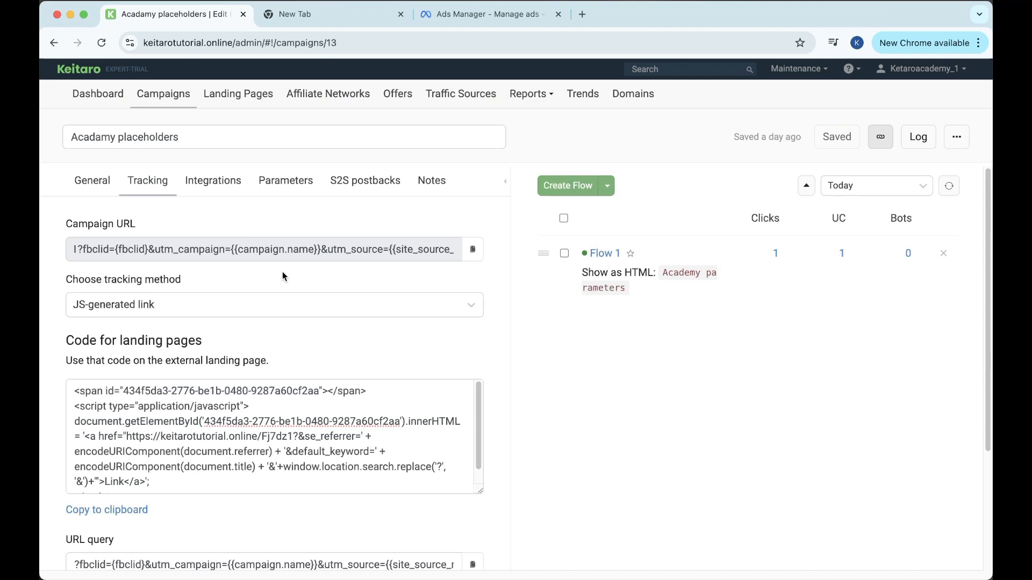
- Copy the Acadamy placeholders campaign link and paste it into the empty tab's address to view its parameters
{"action": "left_click", "coordinate": [879, 139]}
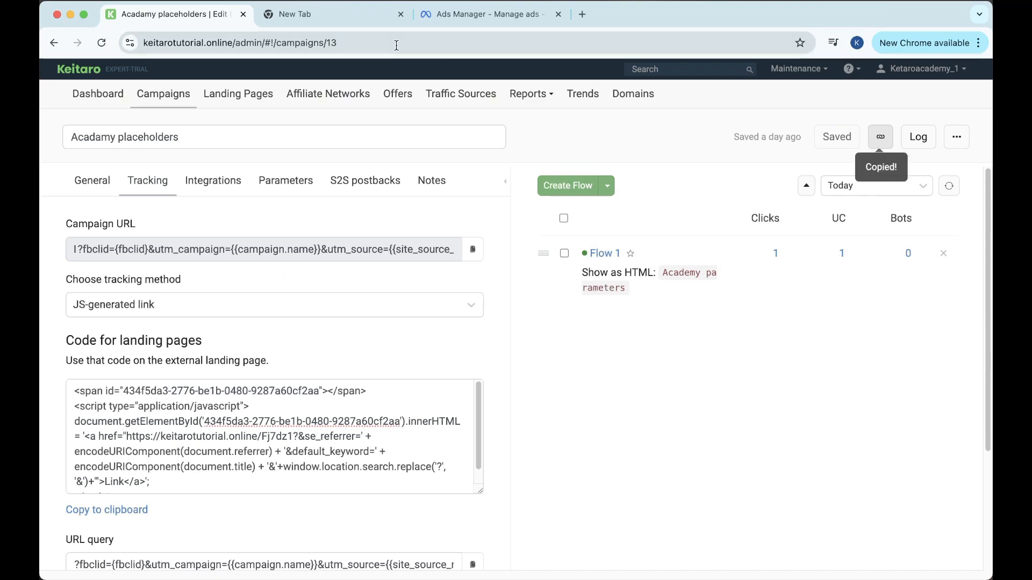
{"action": "key", "text": "ctrl+Tab"}
{"action": "key", "text": "super+v"}
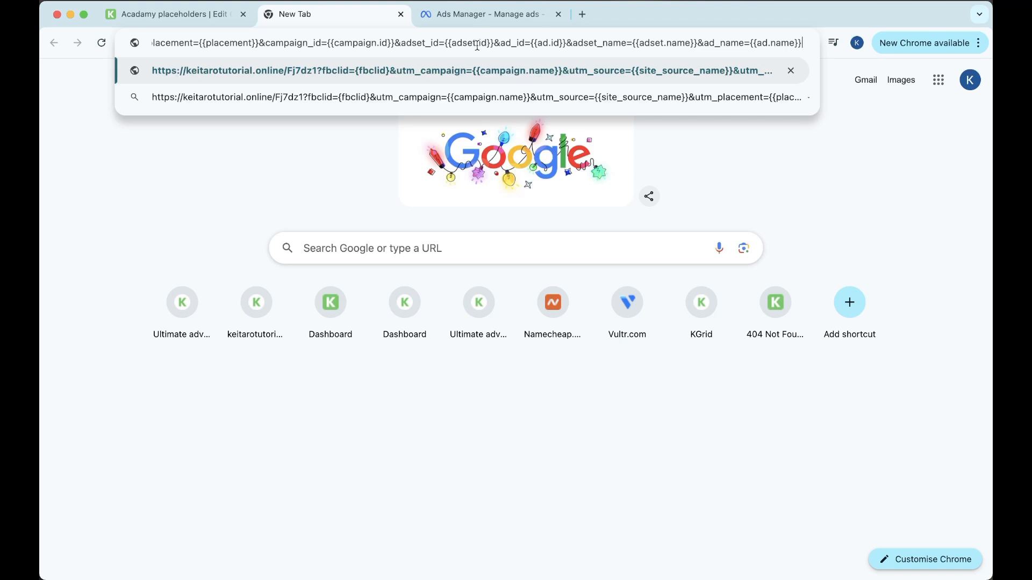
{"action": "left_click_drag", "start_coordinate": [477, 46], "coordinate": [382, 50]}
- Replace the utm_source placeholder {{site_source_name}} in the pasted link with keitaro.io and load the link
{"action": "left_click_drag", "start_coordinate": [536, 41], "coordinate": [581, 41]}
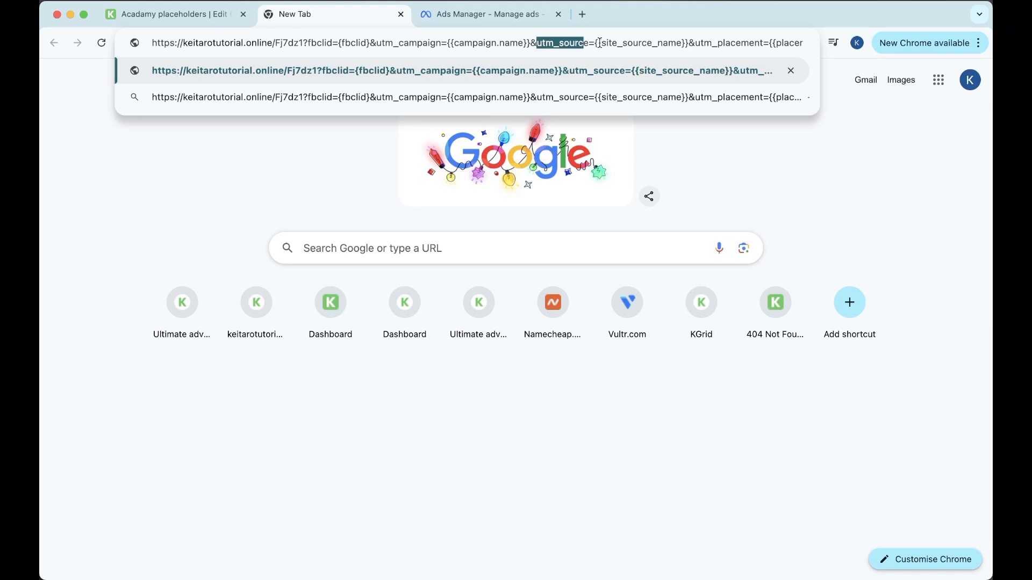
{"action": "left_click_drag", "start_coordinate": [594, 42], "coordinate": [686, 42]}
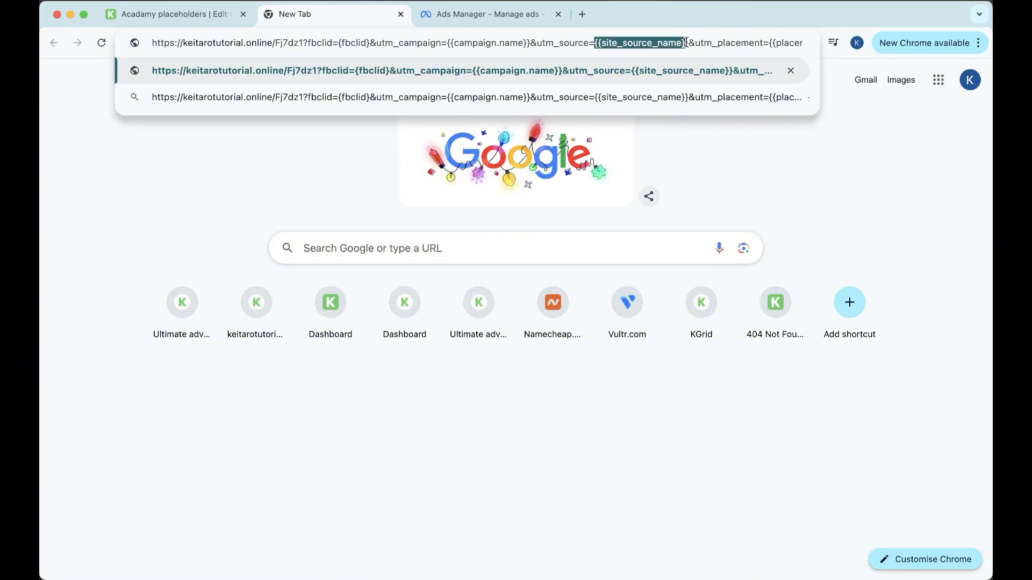
{"action": "type", "text": "keitar"}
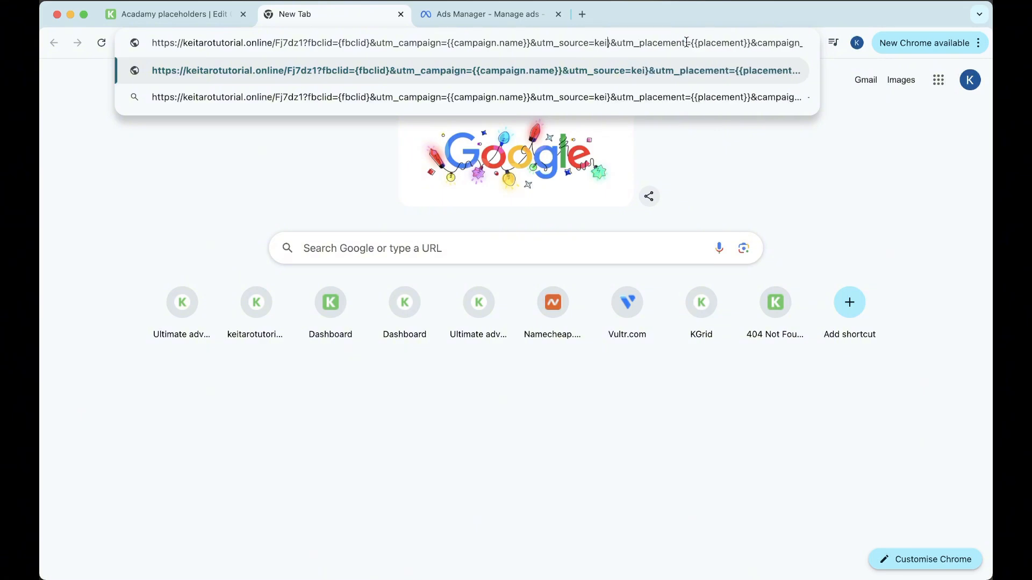
{"action": "type", "text": "o."}
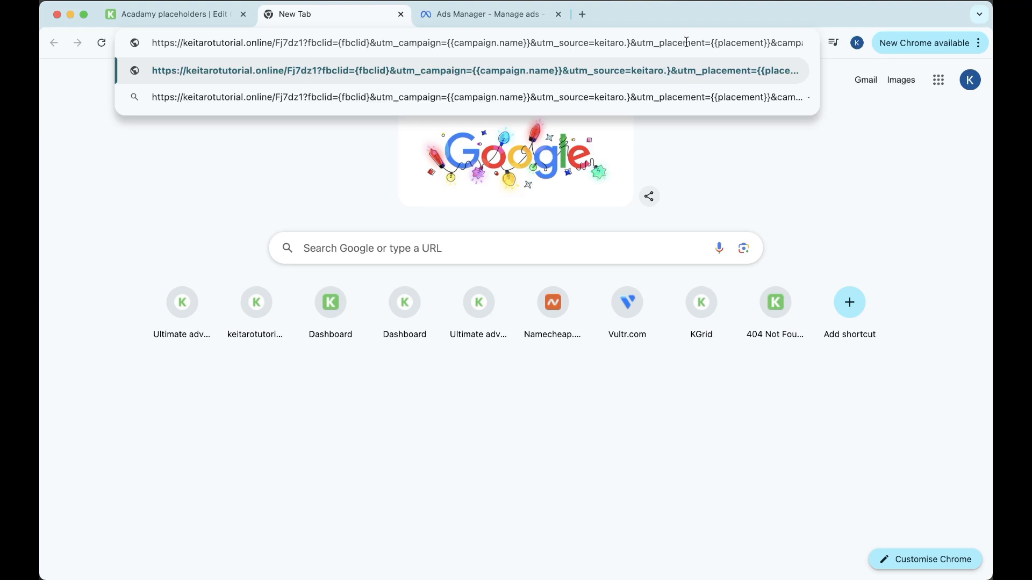
{"action": "type", "text": "io"}
{"action": "key", "text": "Delete"}
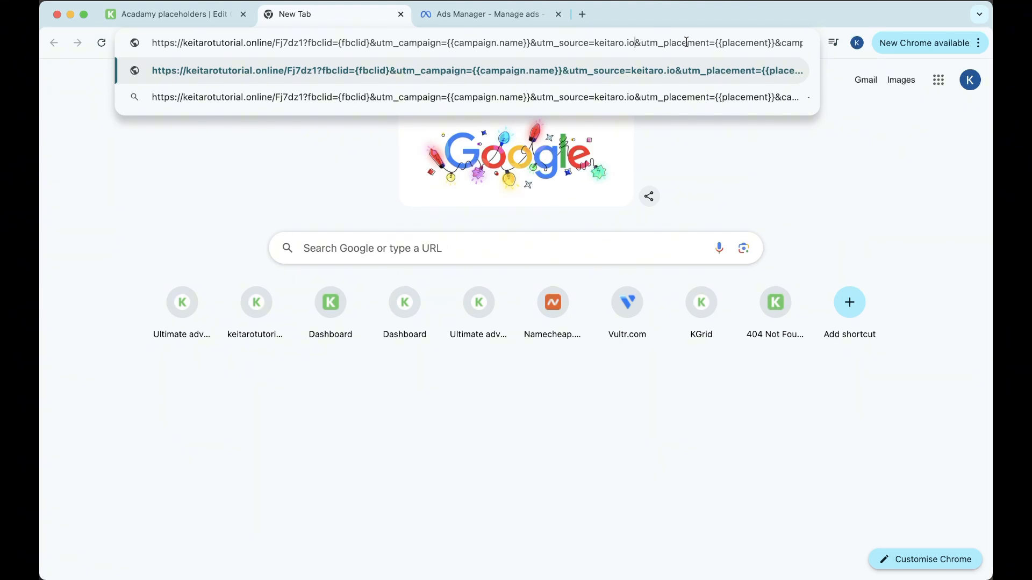
{"action": "key", "text": "Return"}
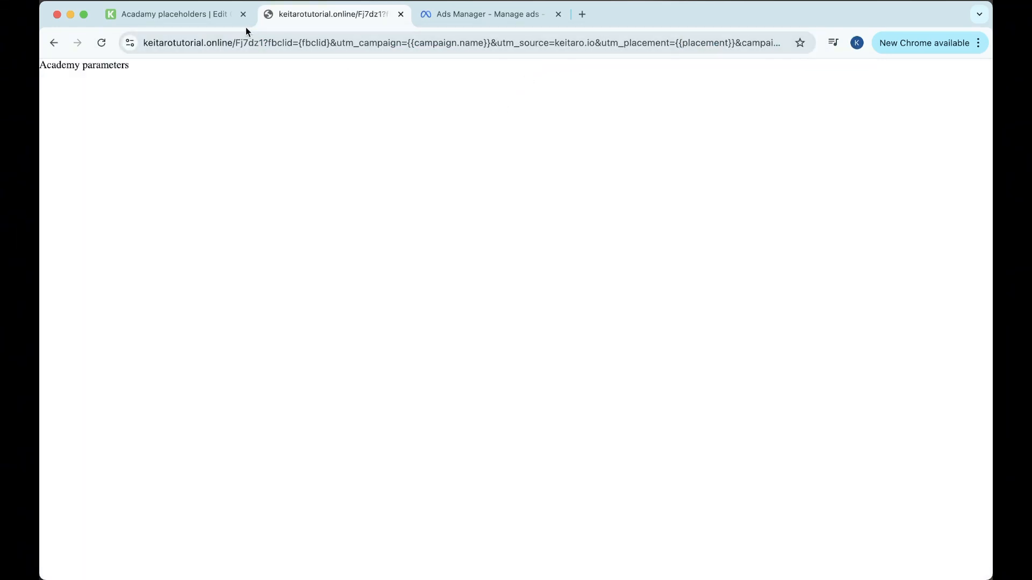
- Return to the Keitaro campaign, reload its traffic log, and examine the requested URL and its utm_source value
{"action": "left_click", "coordinate": [208, 14]}
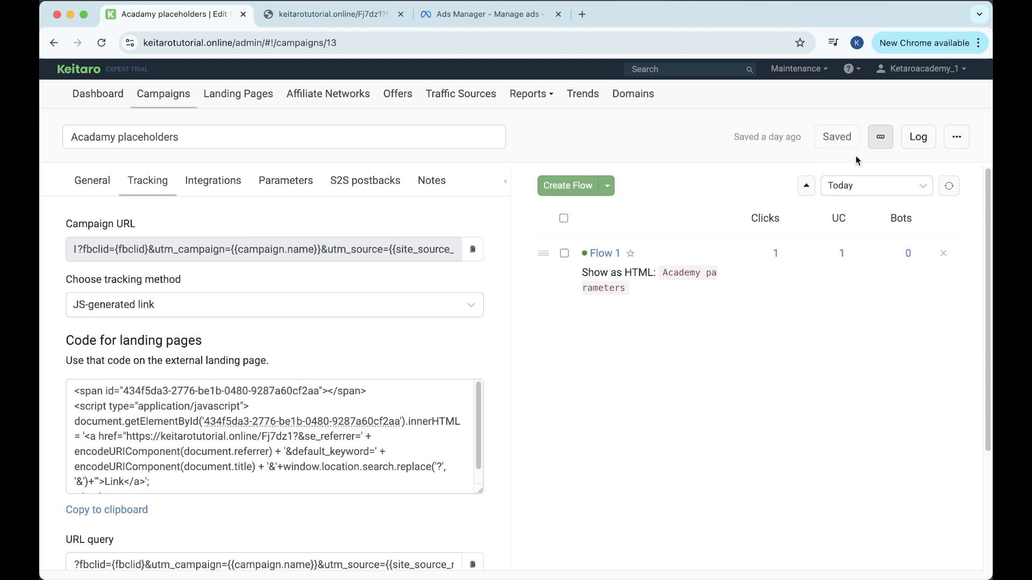
{"action": "left_click", "coordinate": [919, 138]}
{"action": "left_click", "coordinate": [762, 179]}
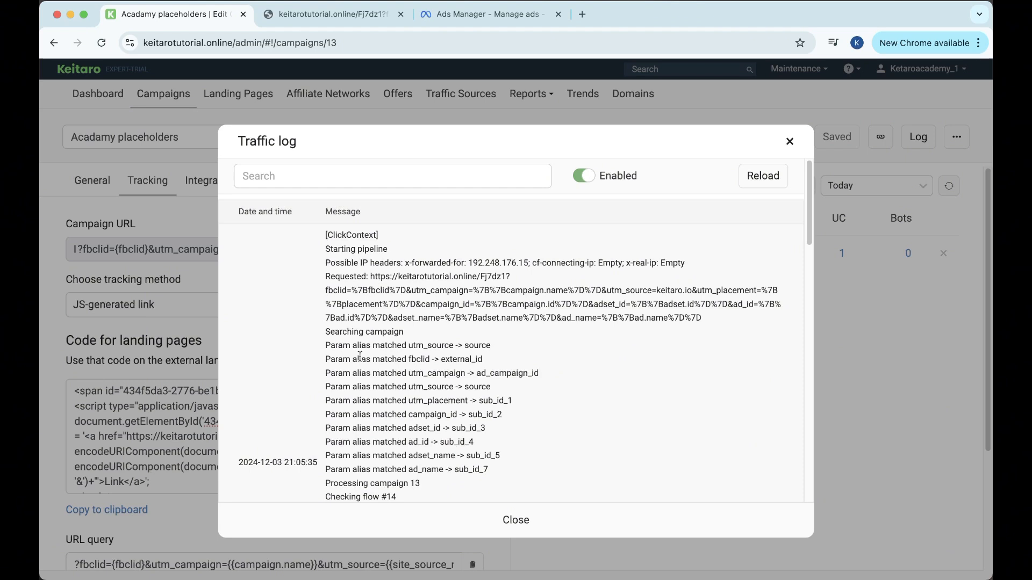
{"action": "left_click_drag", "start_coordinate": [370, 276], "coordinate": [680, 338]}
{"action": "left_click", "coordinate": [693, 335]}
{"action": "left_click_drag", "start_coordinate": [605, 290], "coordinate": [691, 286]}
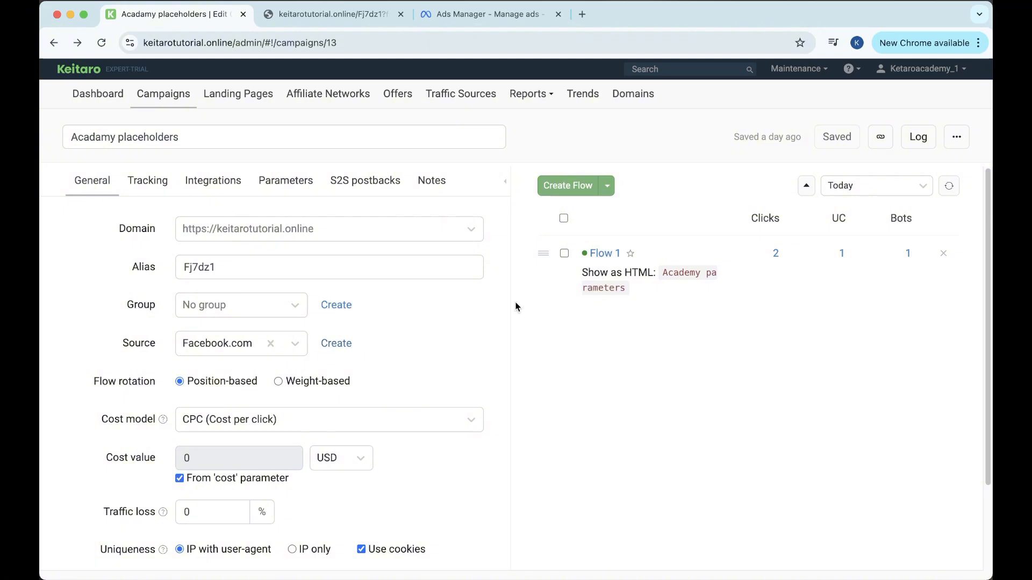
- Open the campaign's click log to examine the recorded Site value, and return to the campaigns list
{"action": "left_click", "coordinate": [956, 138]}
{"action": "left_click", "coordinate": [906, 199]}
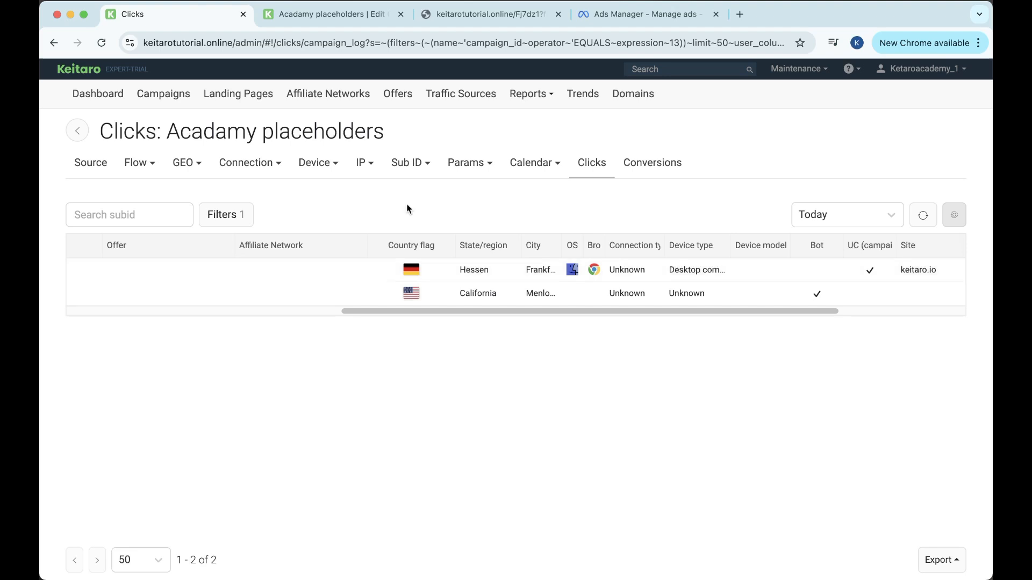
{"action": "left_click", "coordinate": [167, 103]}
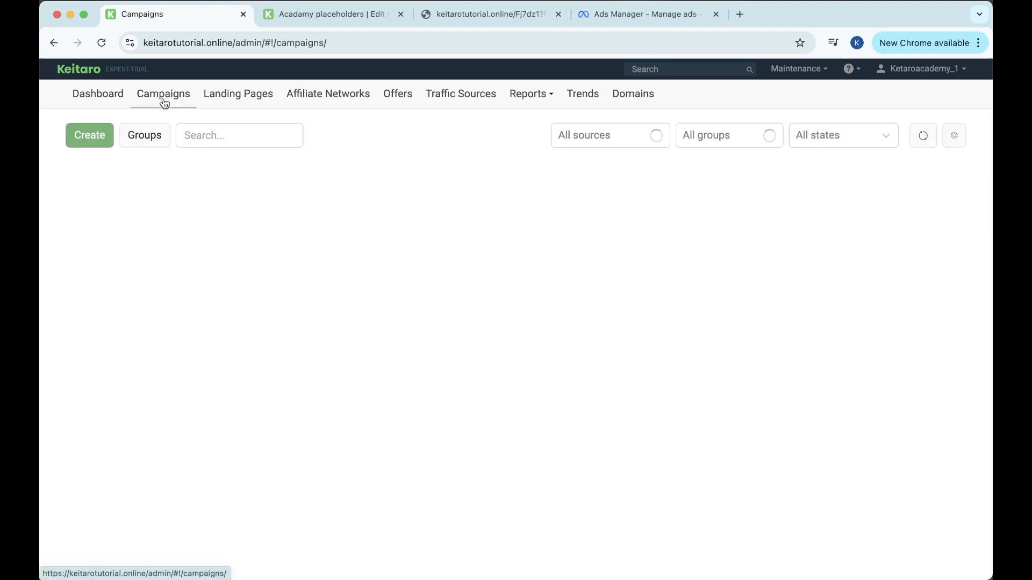
- Reopen the Acadamy placeholders campaign and examine the campaign_id value of the requested URL in its traffic log
{"action": "left_click", "coordinate": [200, 188]}
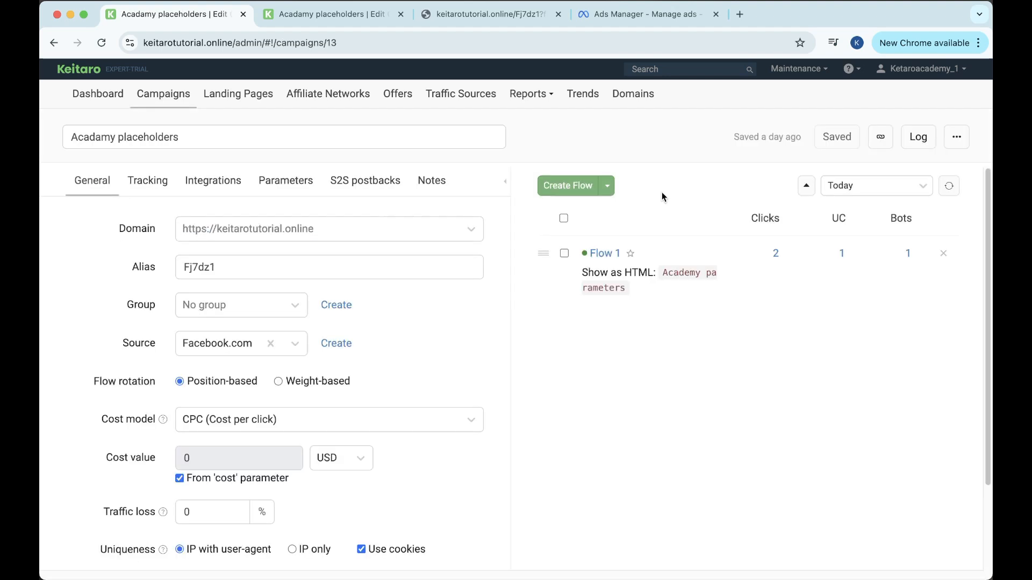
{"action": "left_click", "coordinate": [918, 137]}
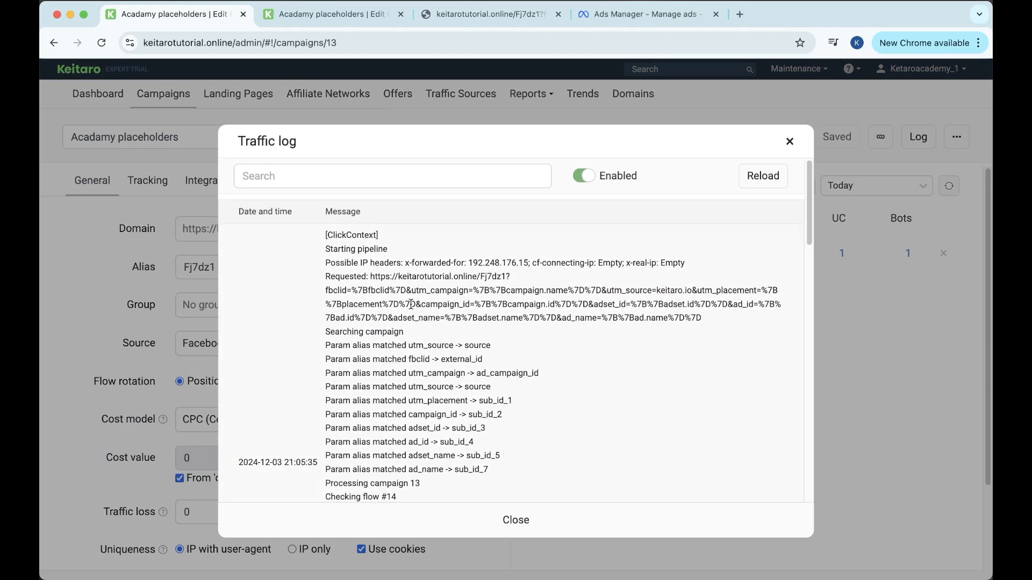
{"action": "left_click_drag", "start_coordinate": [414, 304], "coordinate": [566, 306]}
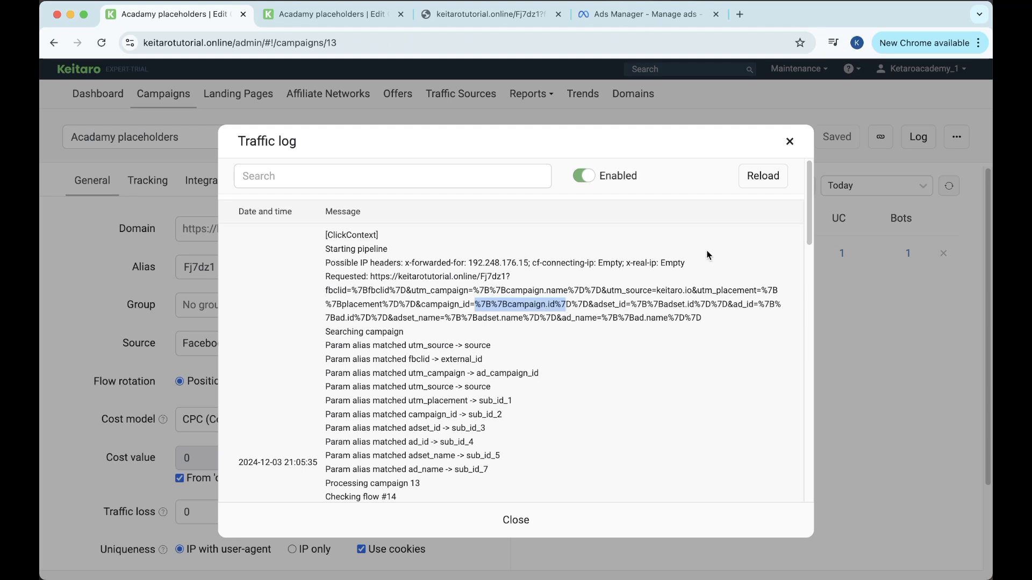
{"action": "left_click", "coordinate": [789, 141]}
- Examine the Source and Ad Campaign ID columns in the campaign's click log, and go back to the campaigns list
{"action": "left_click", "coordinate": [946, 139]}
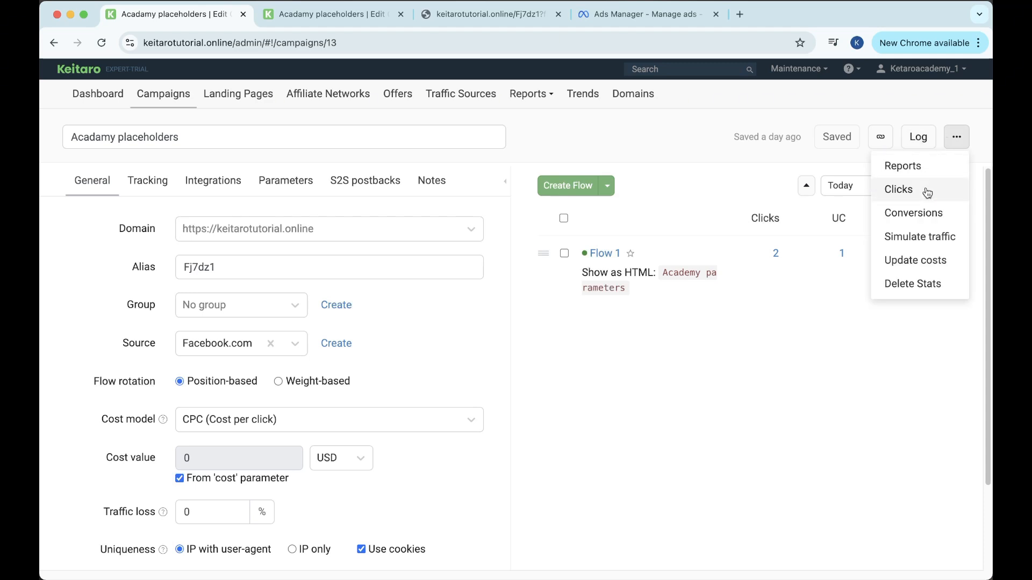
{"action": "left_click", "coordinate": [915, 188]}
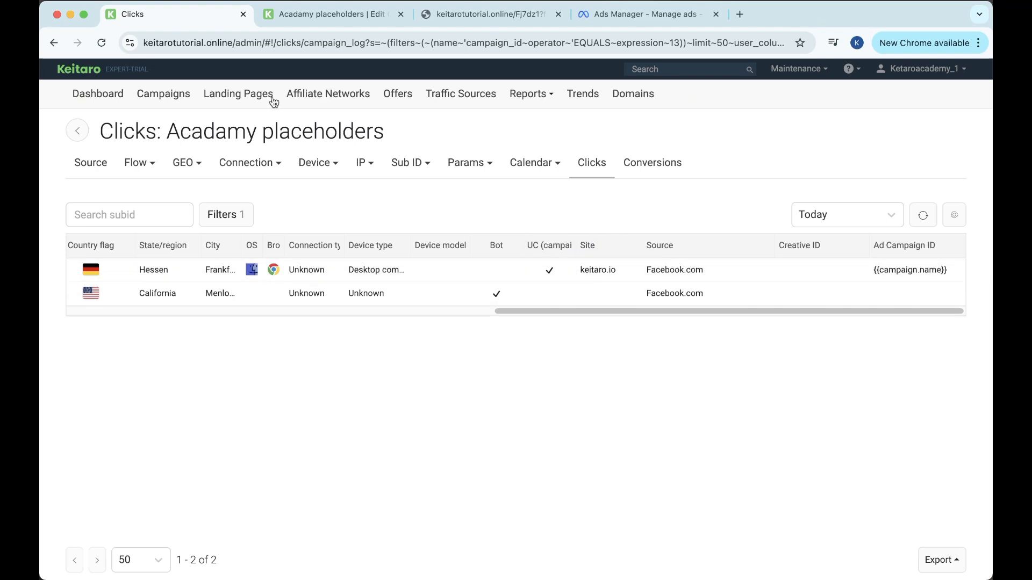
{"action": "left_click", "coordinate": [147, 95]}
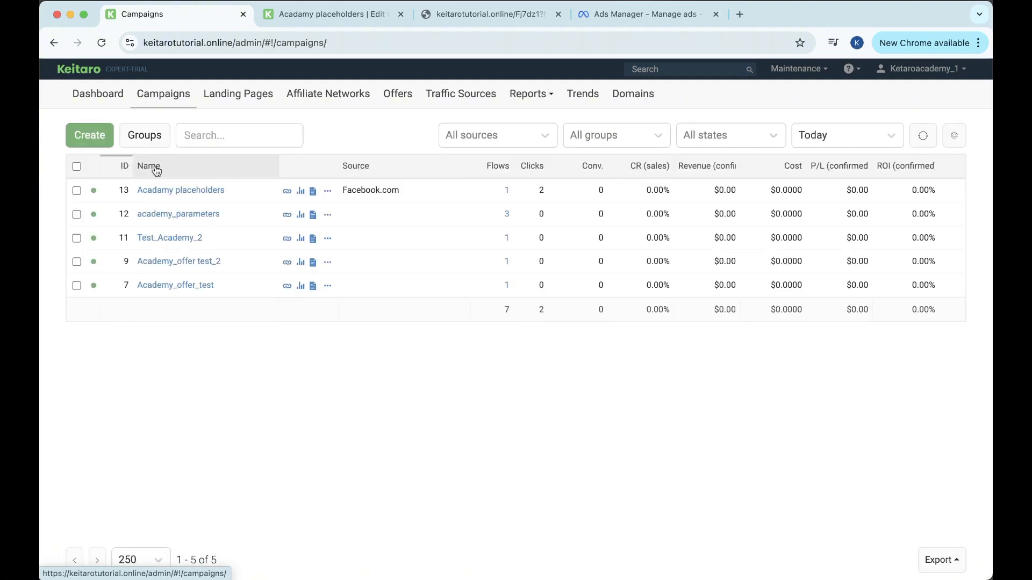
- Review the matched parameter aliases in the Acadamy placeholders traffic log, and close the browser tab
{"action": "left_click", "coordinate": [146, 191]}
{"action": "left_click", "coordinate": [918, 139]}
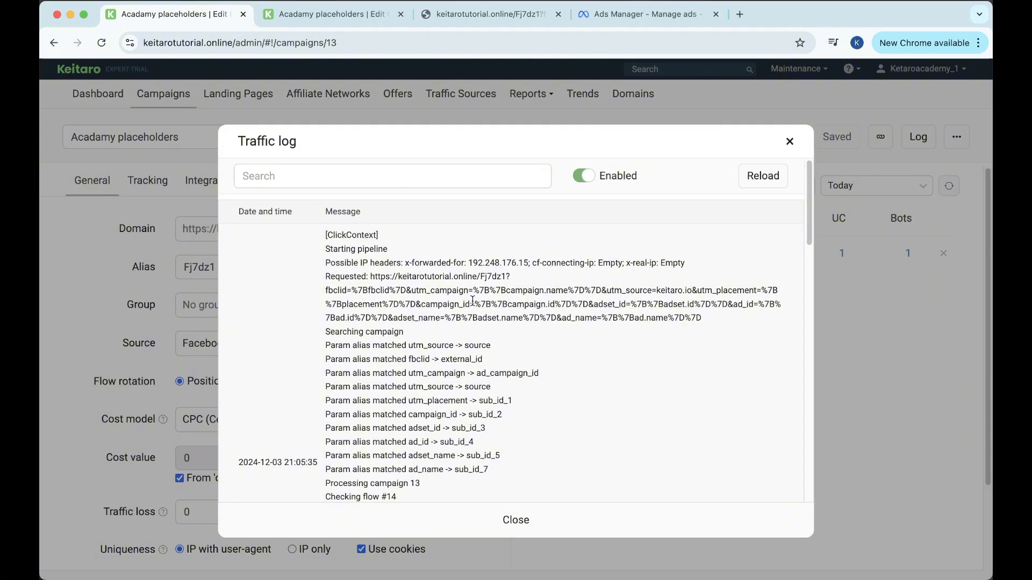
{"action": "key", "text": "super+w"}
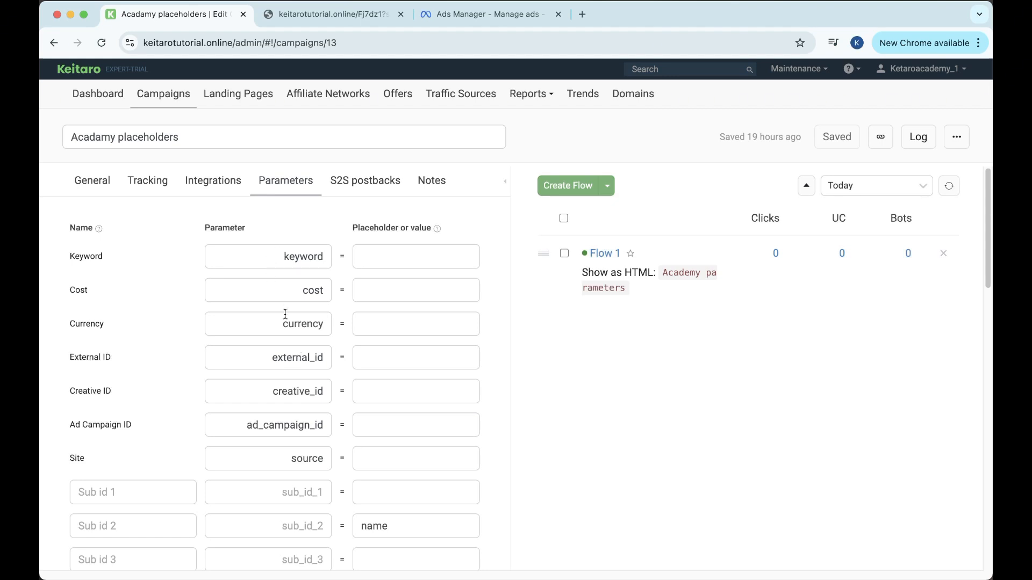
- Examine the campaign's parameters list and the value assigned to sub_id_2
{"action": "scroll", "coordinate": [285, 314], "scroll_direction": "down", "scroll_amount": 1}
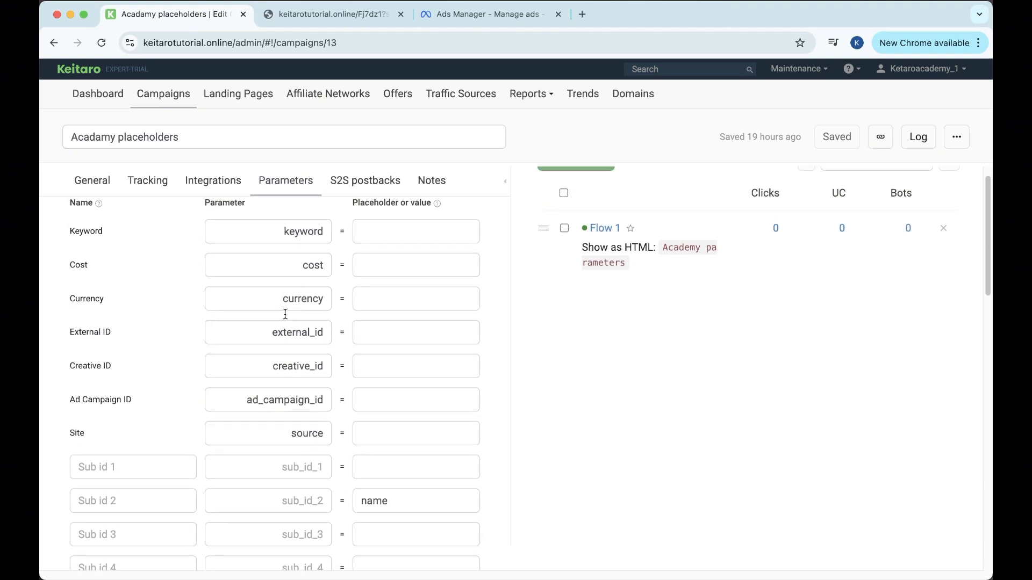
{"action": "scroll", "coordinate": [396, 417], "scroll_direction": "down", "scroll_amount": 3}
{"action": "left_click", "coordinate": [396, 417]}
{"action": "scroll", "coordinate": [392, 382], "scroll_direction": "up", "scroll_amount": 3}
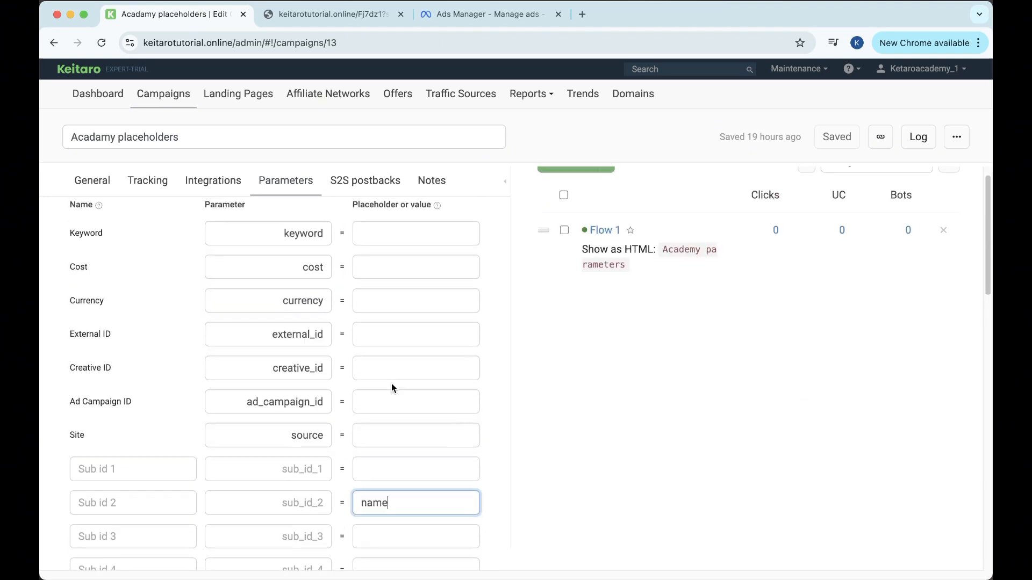
{"action": "scroll", "coordinate": [391, 382], "scroll_direction": "up", "scroll_amount": 1}
- Open the campaign's tracking settings and copy the campaign URL with the sub_id_2=name parameter
{"action": "left_click", "coordinate": [154, 186]}
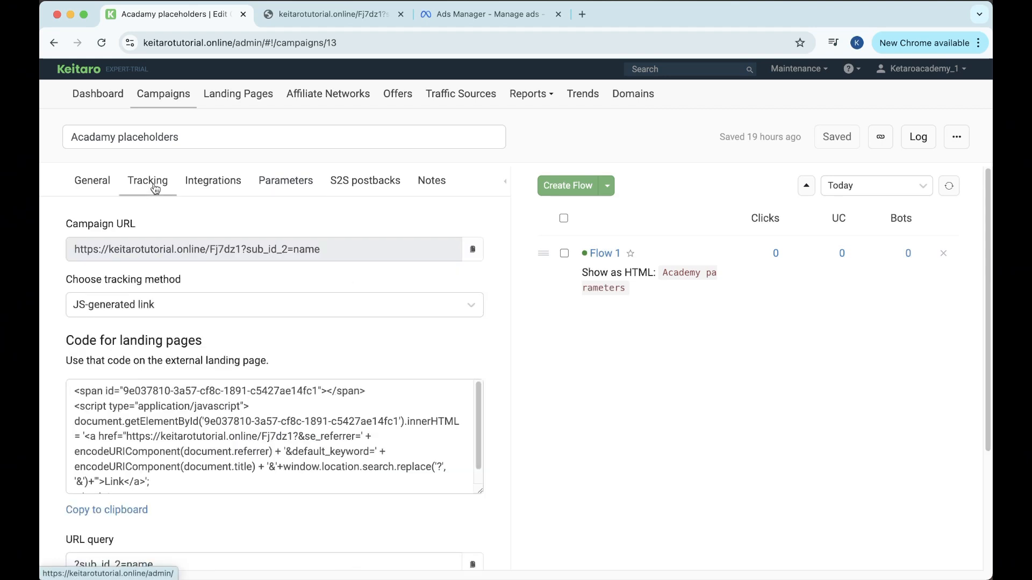
{"action": "left_click", "coordinate": [350, 248]}
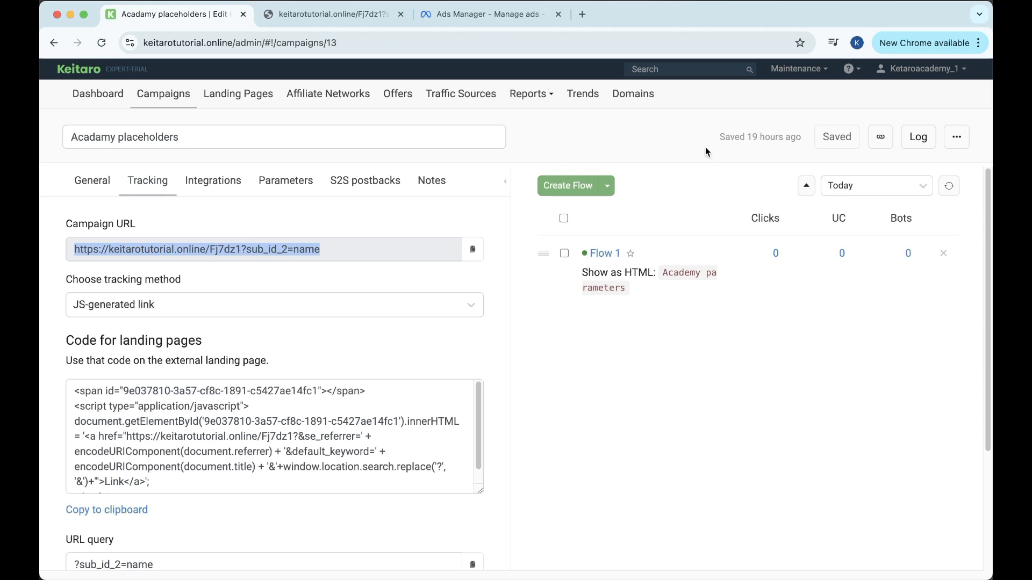
{"action": "left_click", "coordinate": [880, 138]}
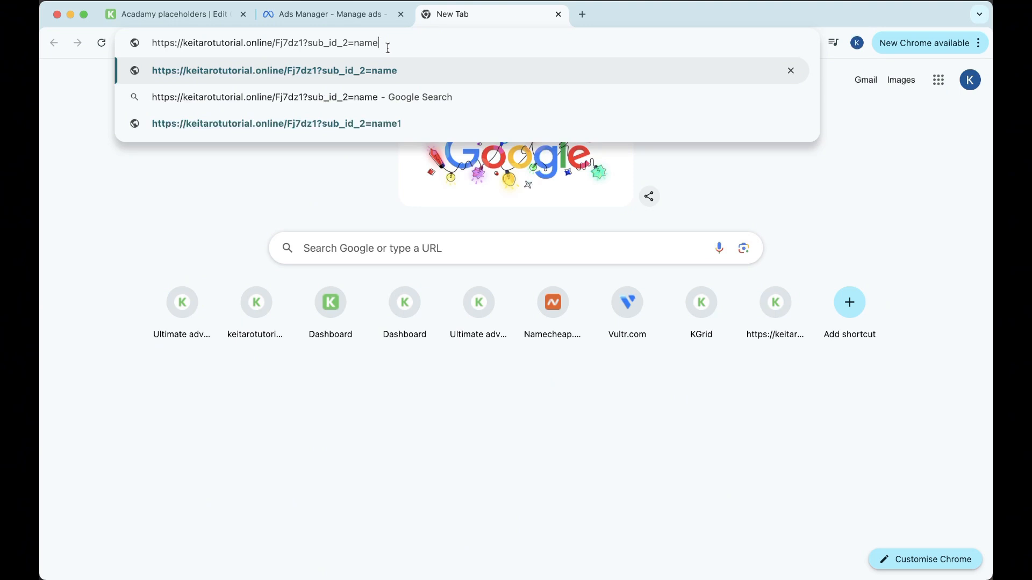
- Change the sub_id_2 value in the new tab's campaign link to name3 and load the link
{"action": "type", "text": "2"}
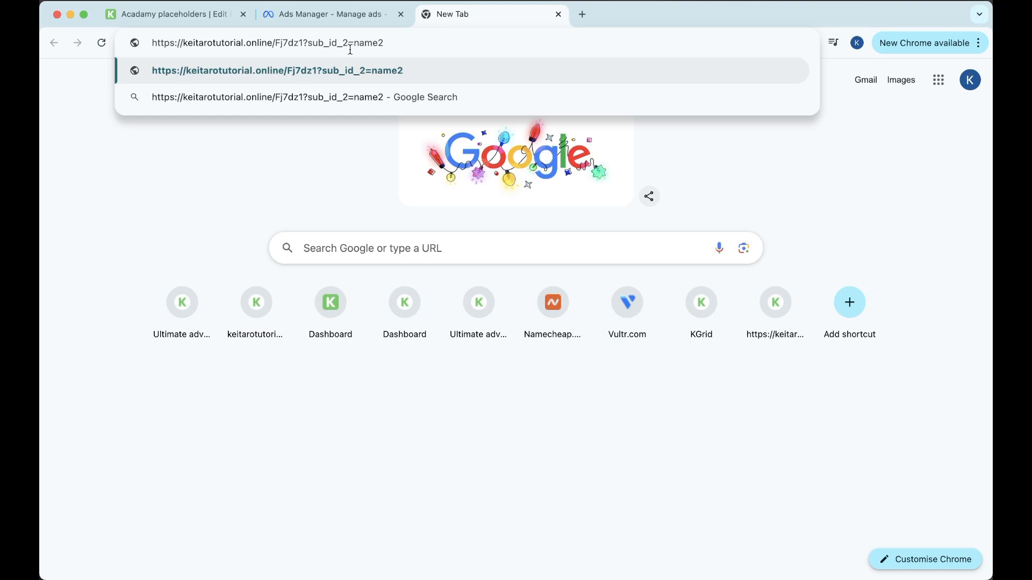
{"action": "double_click", "coordinate": [238, 42]}
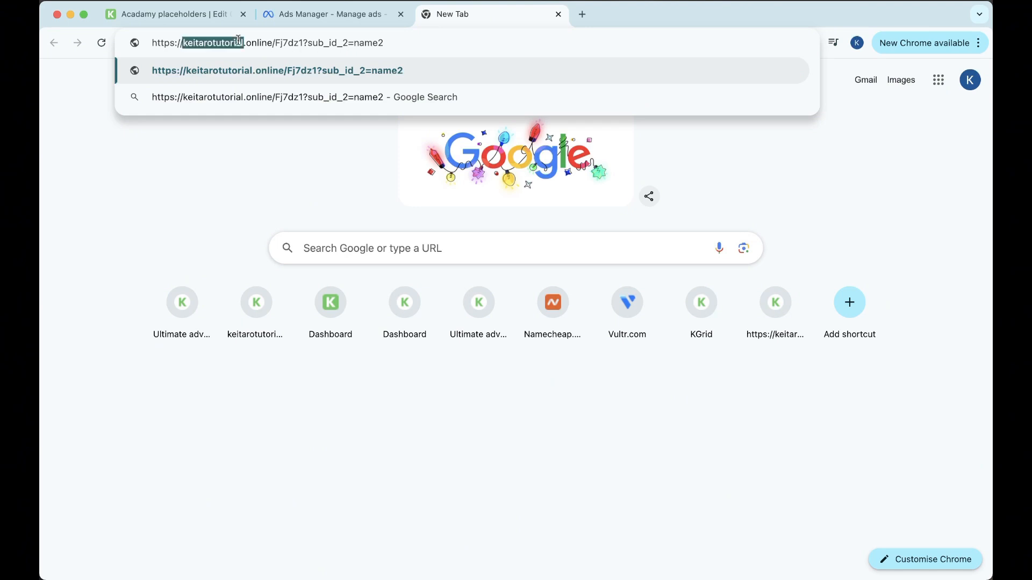
{"action": "left_click", "coordinate": [414, 42]}
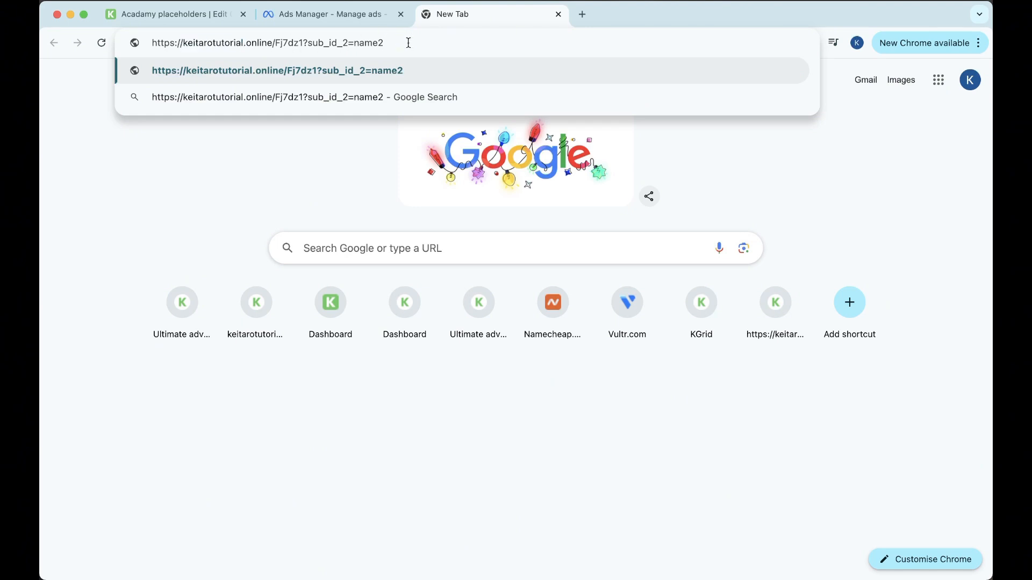
{"action": "key", "text": "BackSpace"}
{"action": "type", "text": "3"}
{"action": "key", "text": "super+a"}
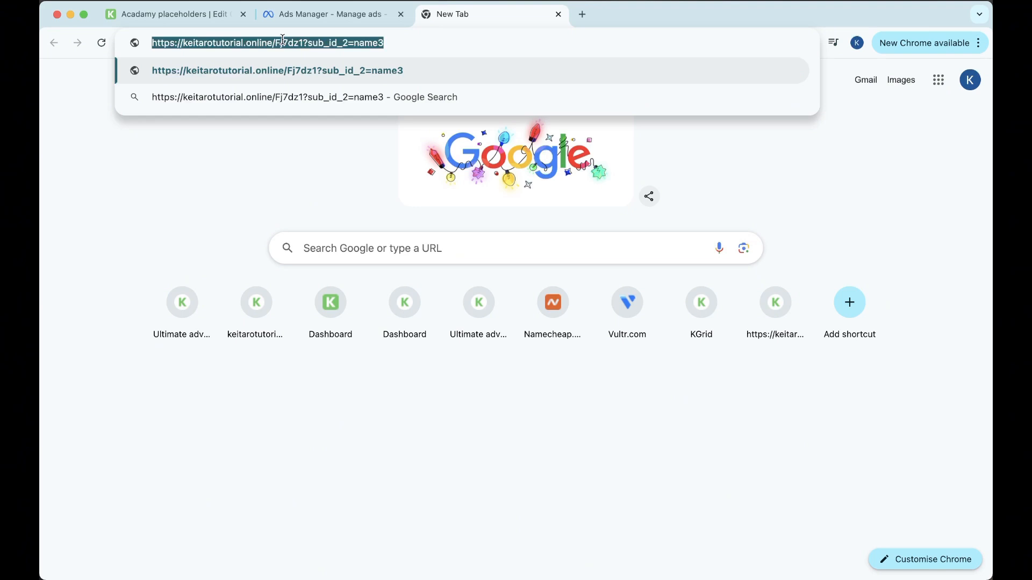
{"action": "left_click", "coordinate": [425, 46]}
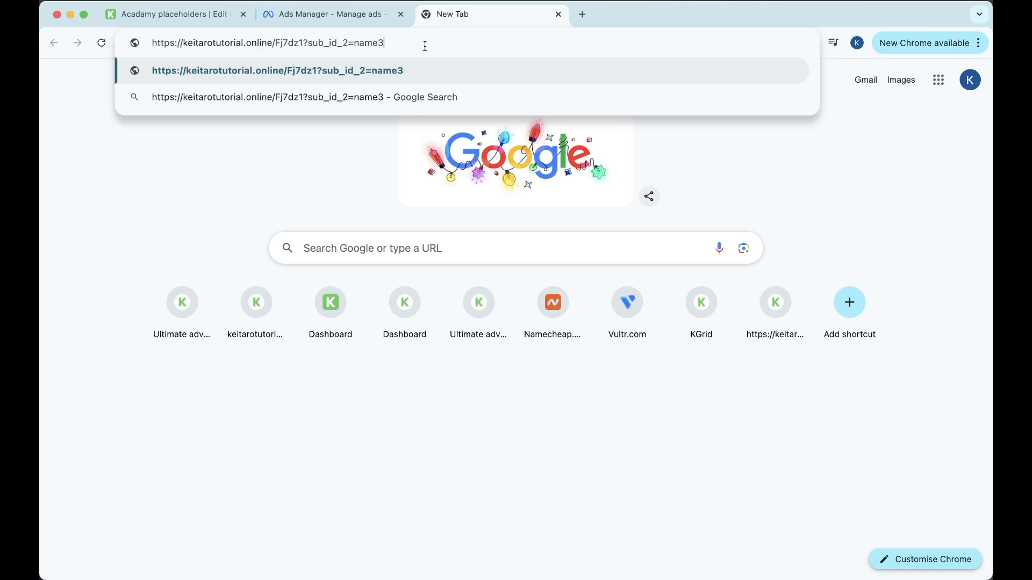
{"action": "key", "text": "Return"}
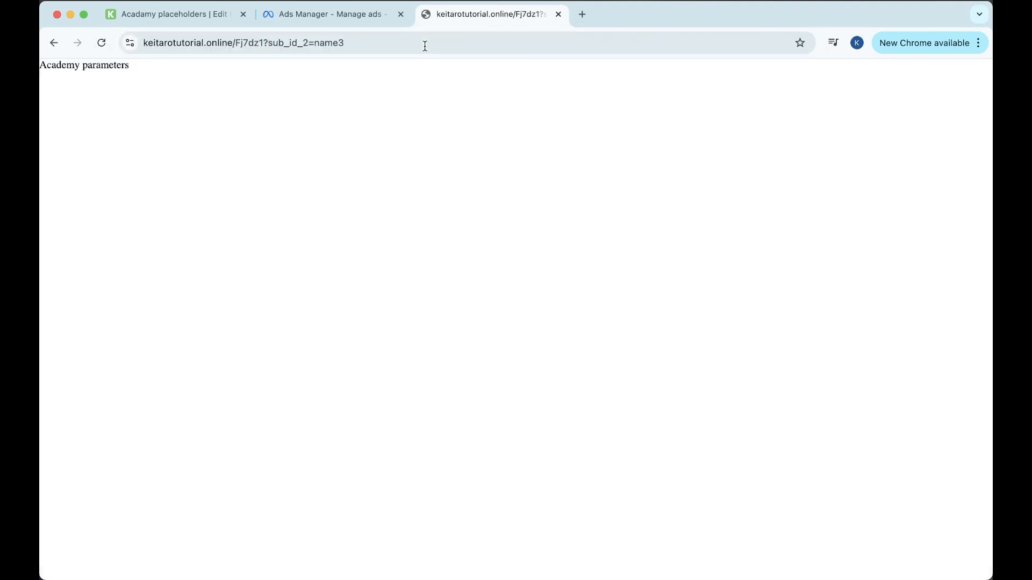
- Change the sub_id_2 value in the loaded link's address to name2 and load the link again
{"action": "left_click", "coordinate": [425, 46]}
{"action": "left_click", "coordinate": [425, 46]}
{"action": "left_click", "coordinate": [425, 45]}
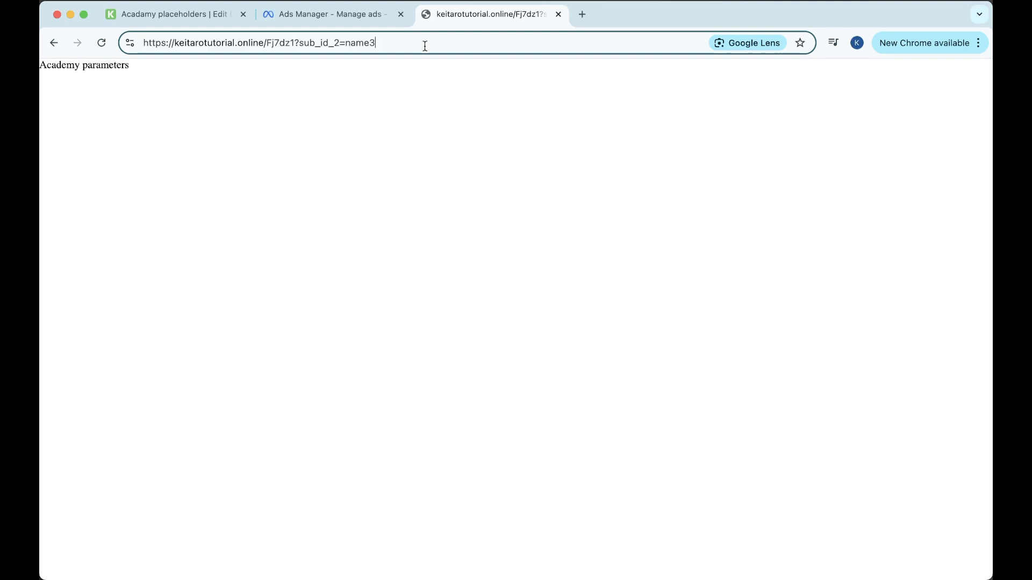
{"action": "key", "text": "BackSpace"}
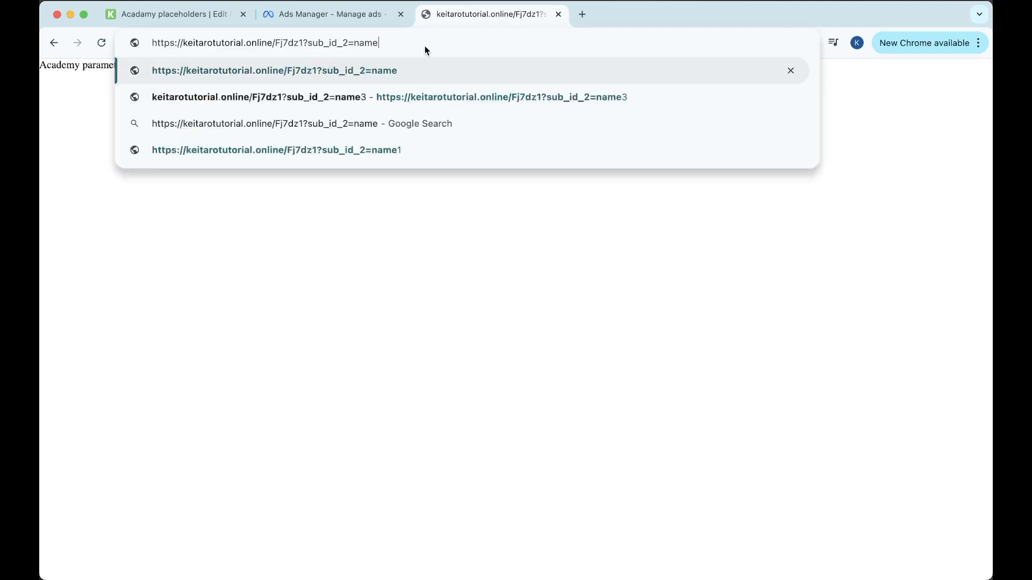
{"action": "type", "text": "2"}
{"action": "key", "text": "Return"}
{"action": "left_click", "coordinate": [425, 46]}
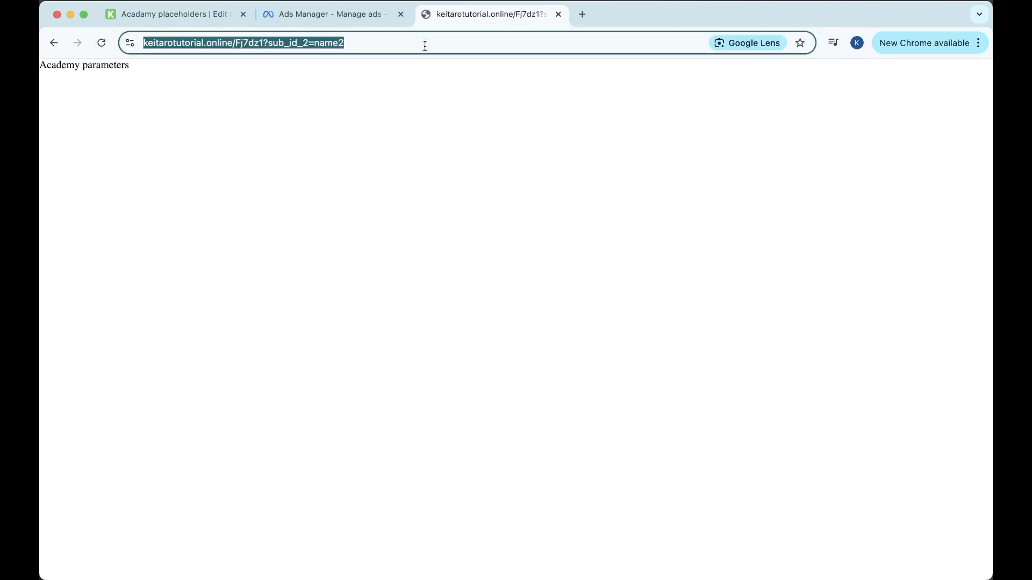
- Check the sub_id_2 values in the campaign's traffic log requests, then close the log
{"action": "left_click", "coordinate": [424, 174]}
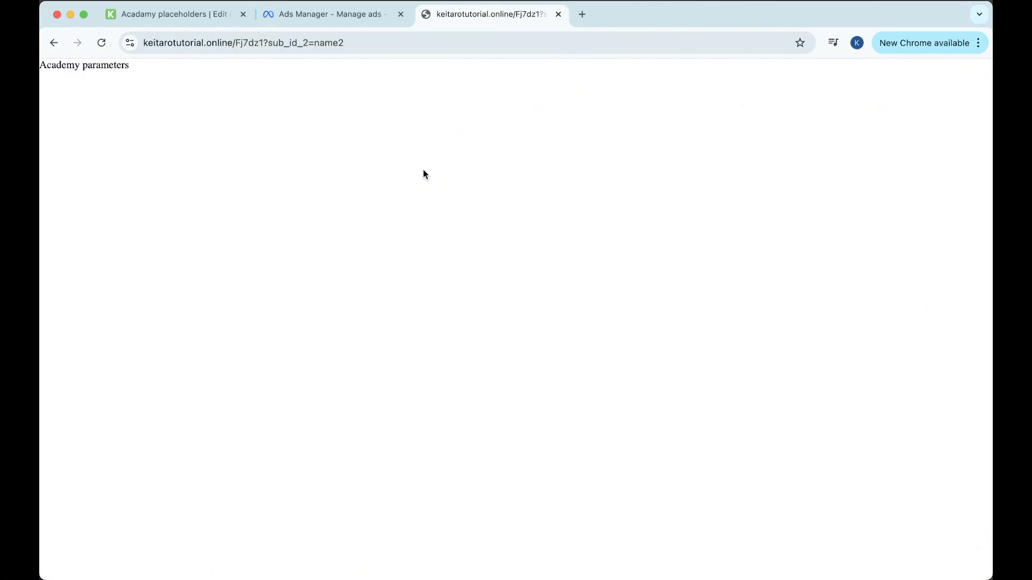
{"action": "left_click", "coordinate": [177, 15]}
{"action": "left_click_drag", "start_coordinate": [548, 276], "coordinate": [581, 283]}
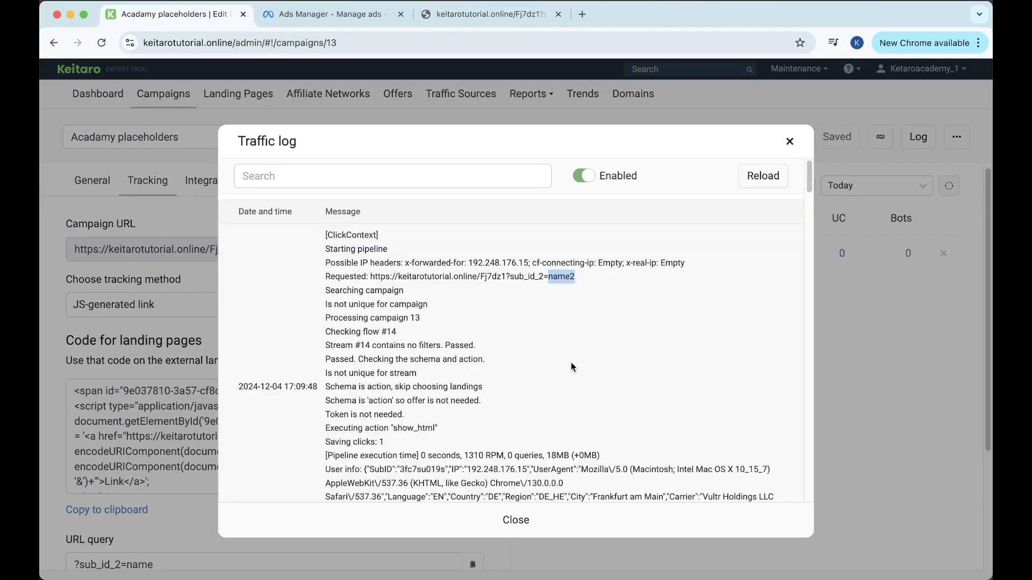
{"action": "scroll", "coordinate": [568, 422], "scroll_direction": "down", "scroll_amount": 5}
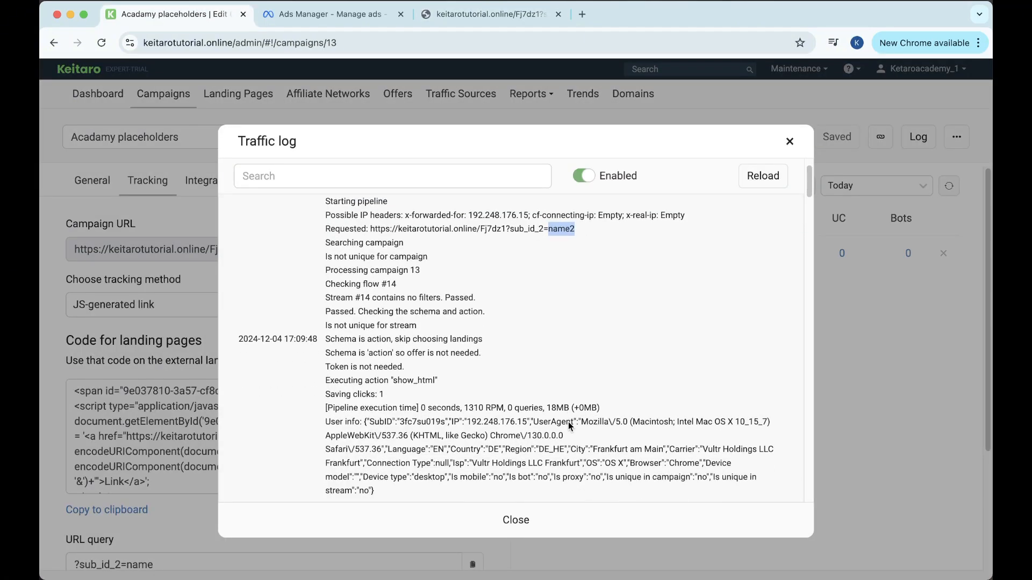
{"action": "left_click_drag", "start_coordinate": [551, 374], "coordinate": [580, 371]}
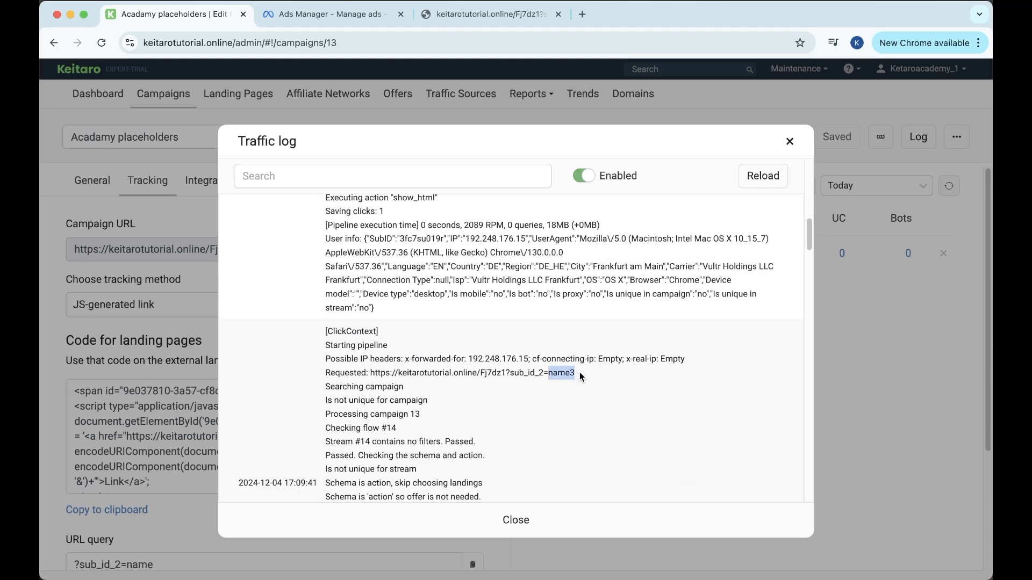
{"action": "left_click", "coordinate": [788, 141]}
- Open the campaign's clicks report and examine its columns, including the recorded Sub ID 2 values
{"action": "left_click", "coordinate": [952, 141]}
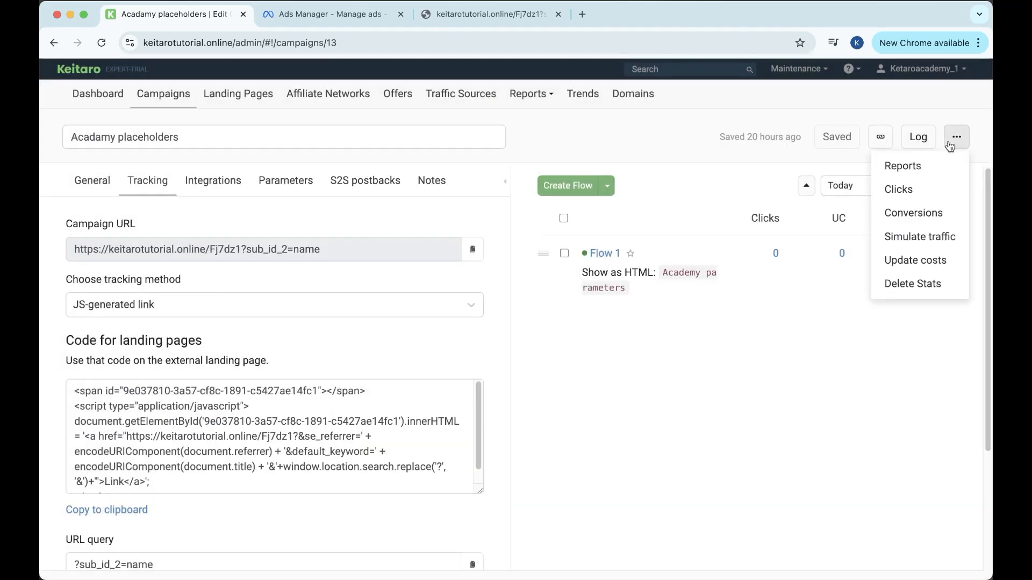
{"action": "left_click", "coordinate": [899, 190]}
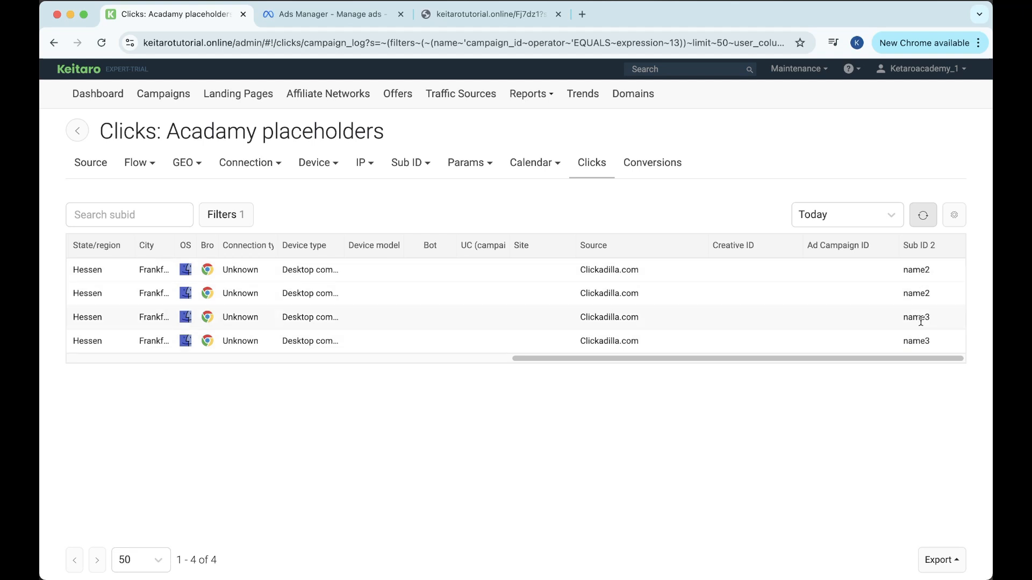
{"action": "scroll", "coordinate": [460, 333], "scroll_direction": "left", "scroll_amount": 15}
{"action": "scroll", "coordinate": [462, 334], "scroll_direction": "right", "scroll_amount": 7}
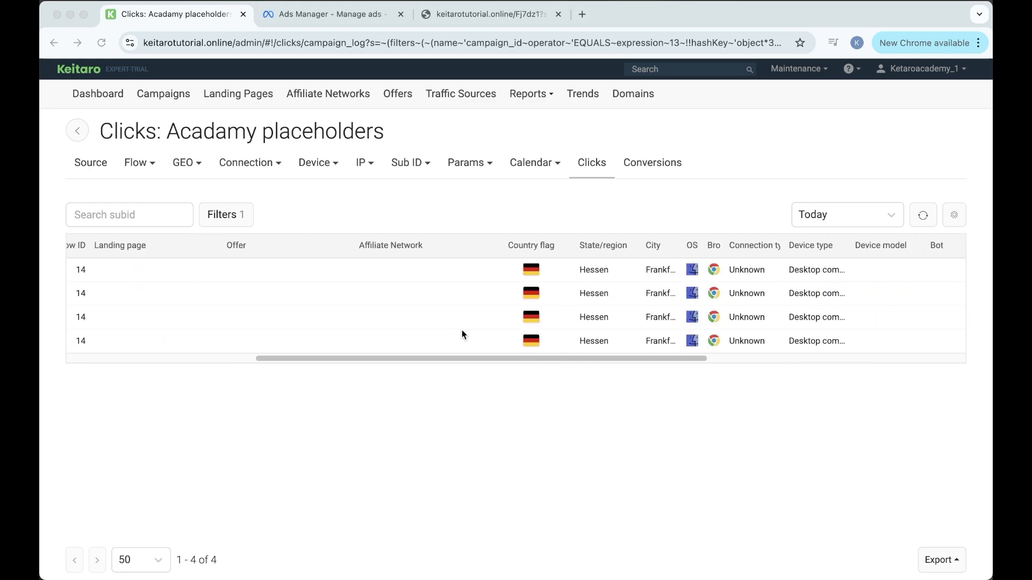
{"action": "scroll", "coordinate": [463, 334], "scroll_direction": "right", "scroll_amount": 8}
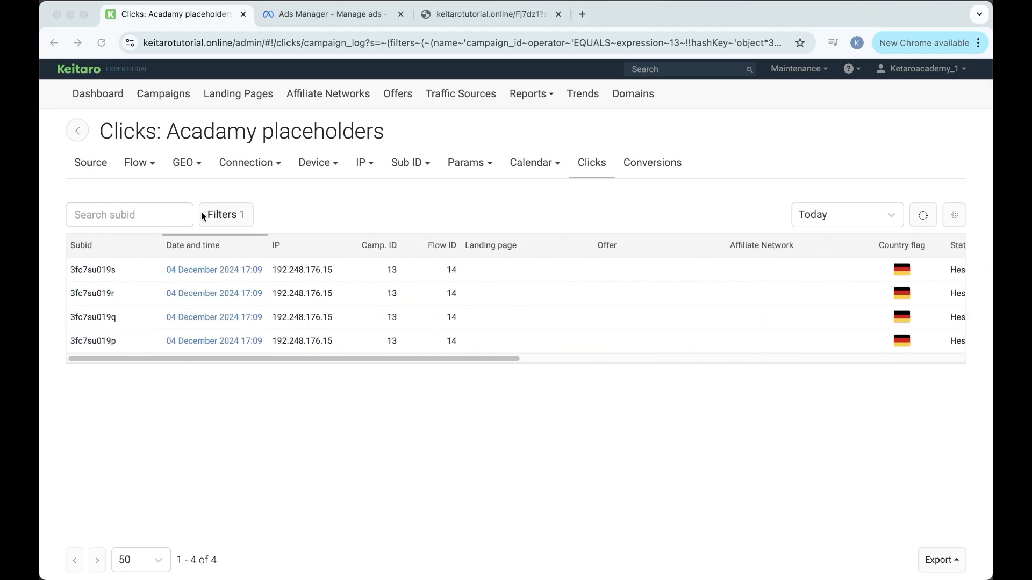
- Filter the campaign's clicks to those whose Sub ID 2 contains name2 and check the Sub ID 2 column
{"action": "left_click", "coordinate": [228, 216]}
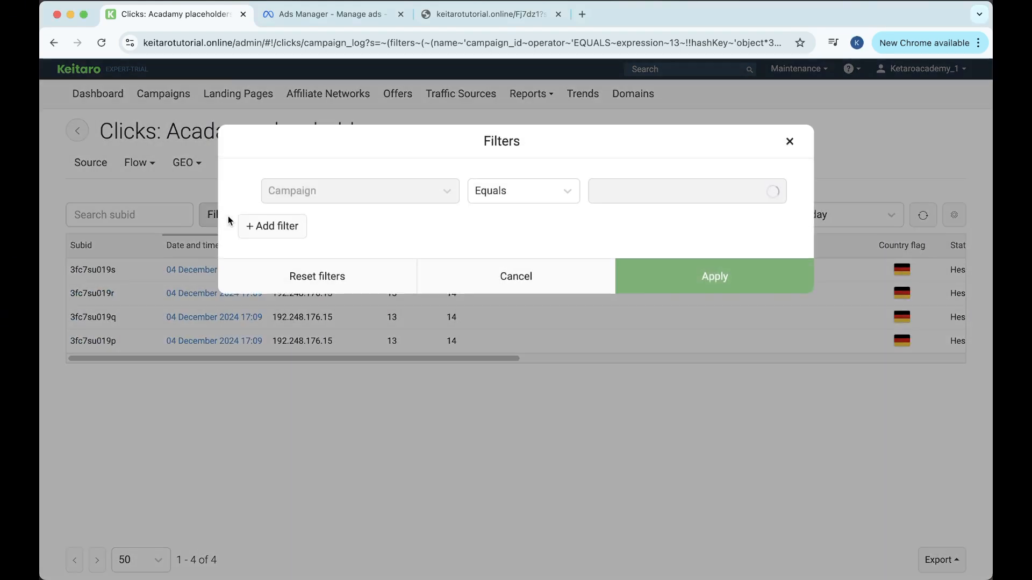
{"action": "left_click", "coordinate": [266, 226]}
{"action": "left_click", "coordinate": [339, 226]}
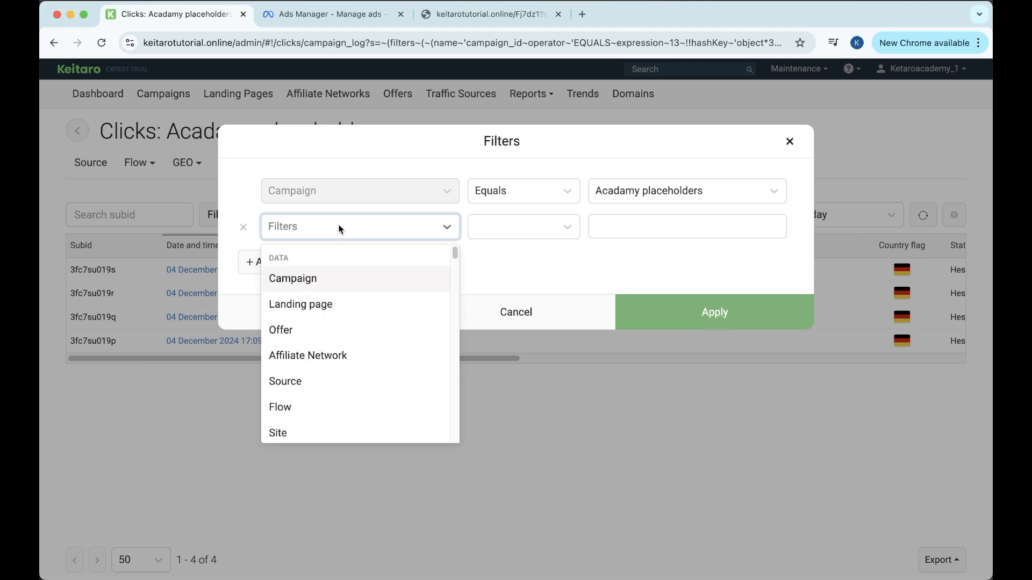
{"action": "type", "text": "sib"}
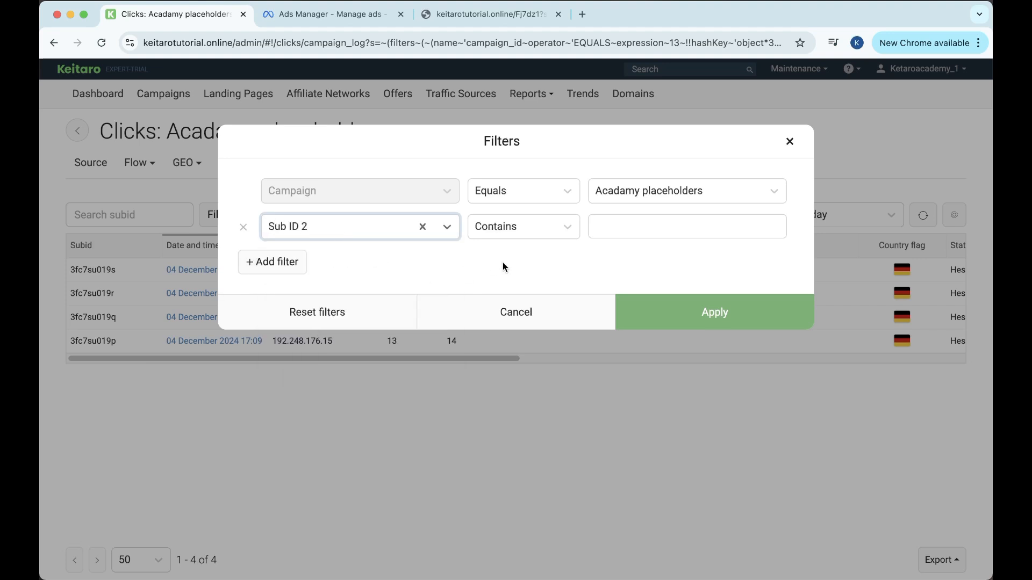
{"action": "left_click", "coordinate": [651, 241]}
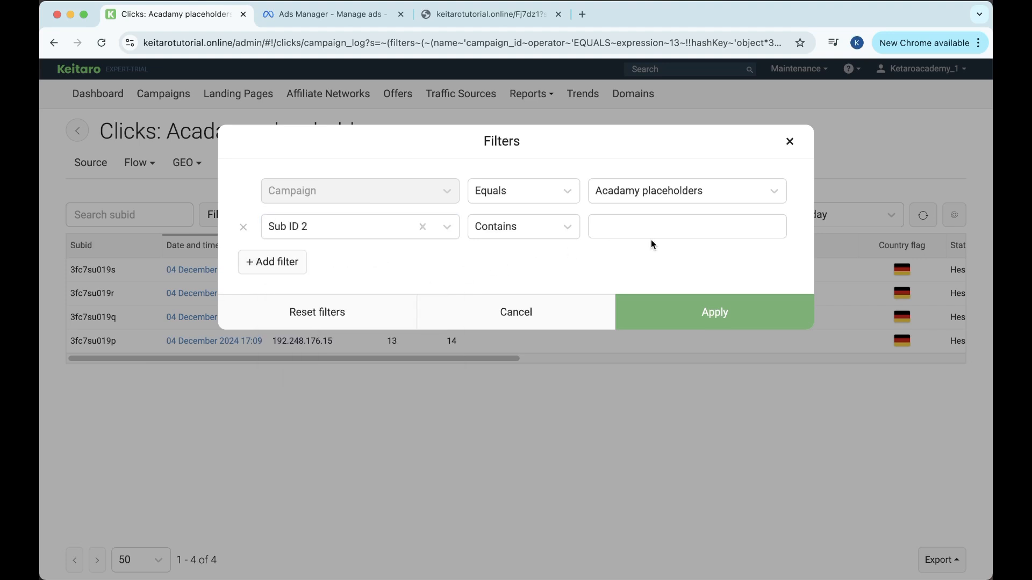
{"action": "left_click", "coordinate": [640, 231]}
{"action": "type", "text": "name2"}
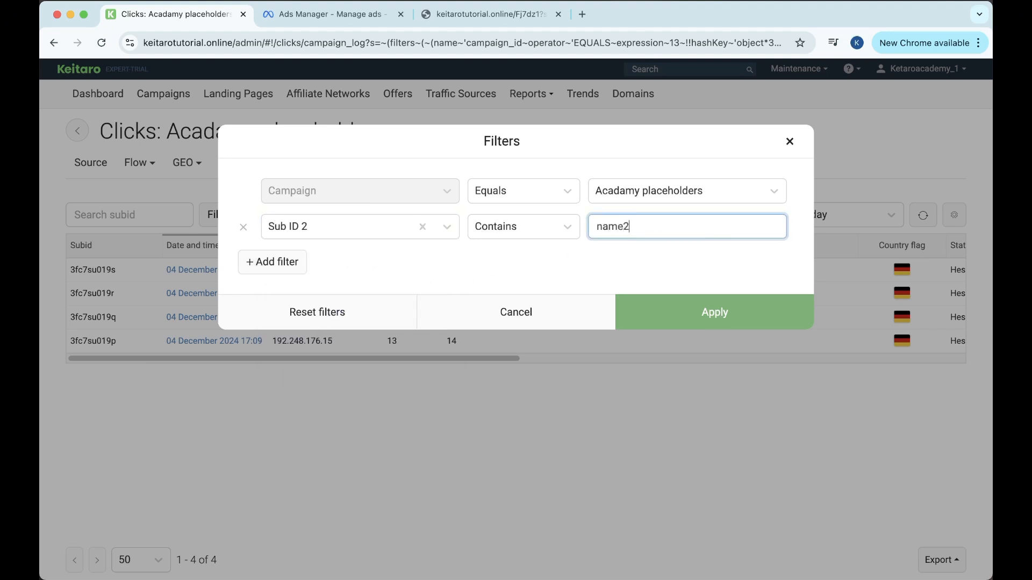
{"action": "left_click", "coordinate": [752, 321]}
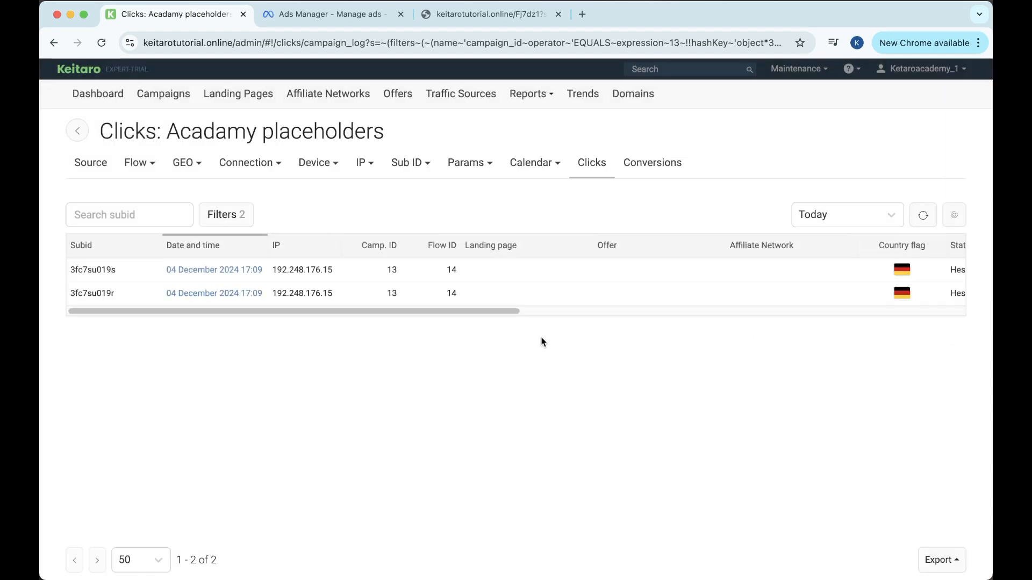
{"action": "left_click_drag", "start_coordinate": [494, 312], "coordinate": [969, 327]}
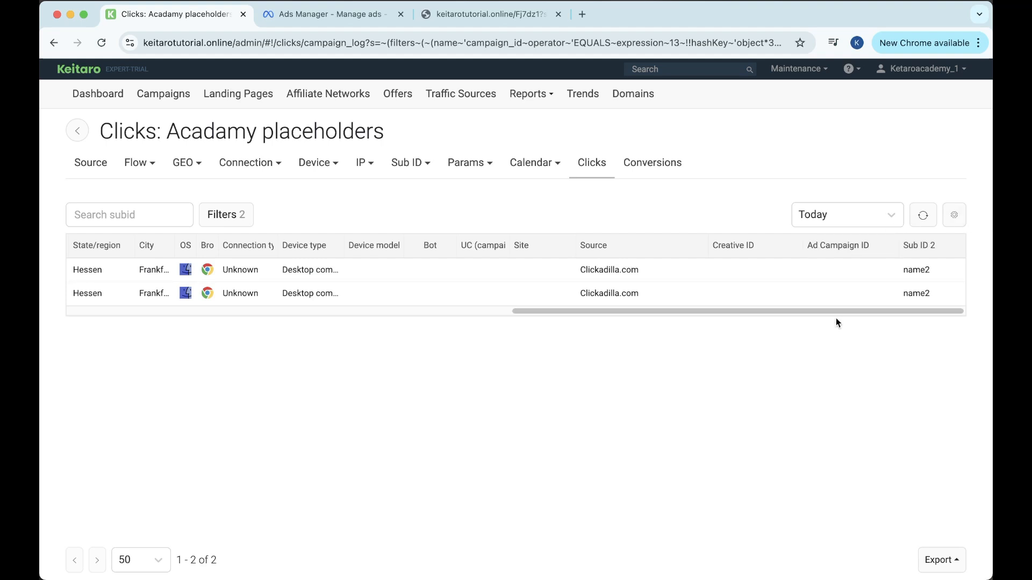
{"action": "left_click_drag", "start_coordinate": [814, 310], "coordinate": [420, 112]}
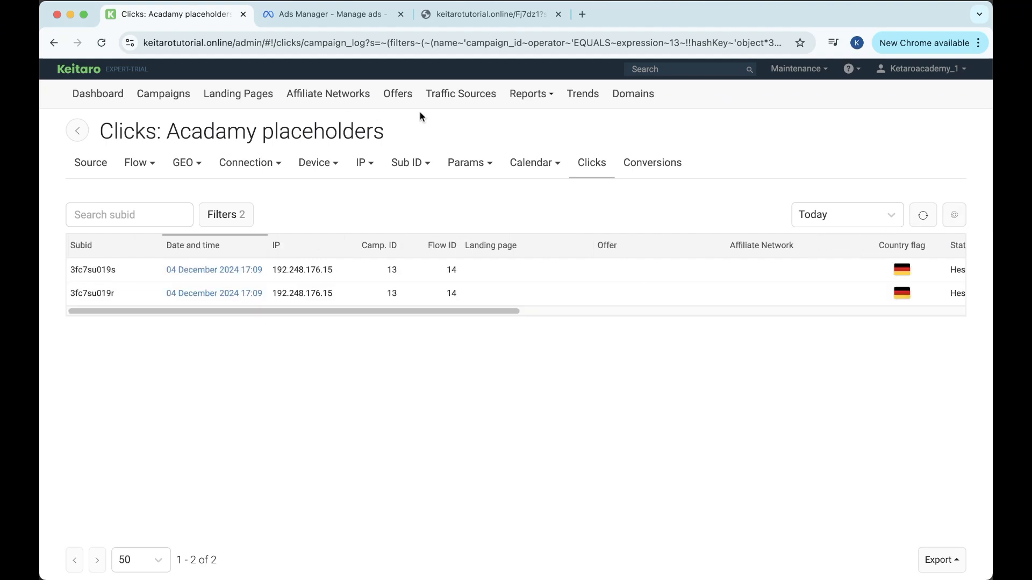
- Open the conversions report and view its filter options with added filter rows, then close them without applying
{"action": "left_click", "coordinate": [534, 94]}
{"action": "left_click", "coordinate": [543, 171]}
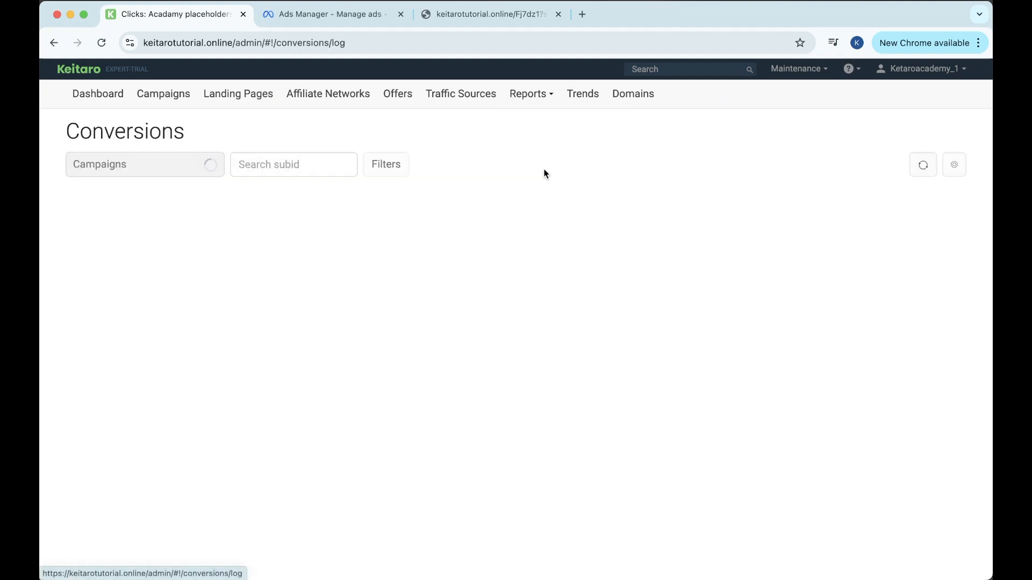
{"action": "left_click", "coordinate": [364, 169]}
{"action": "left_click", "coordinate": [272, 226]}
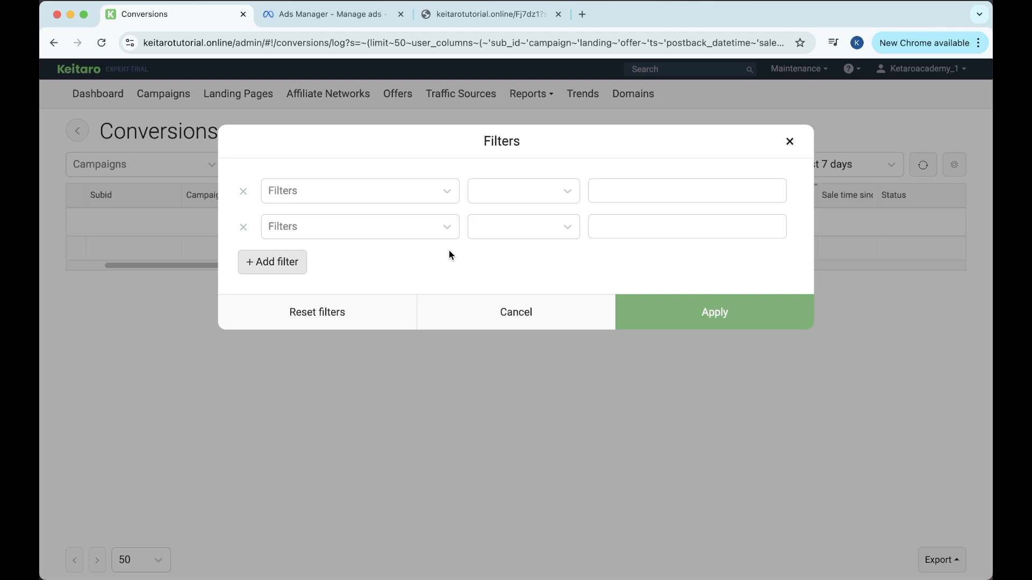
{"action": "left_click", "coordinate": [789, 141]}
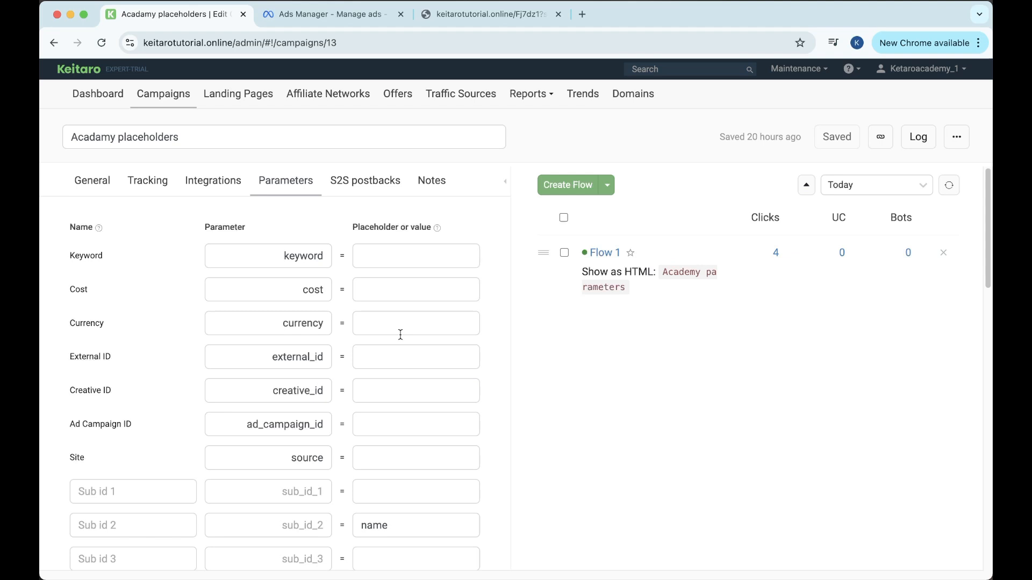
- Examine the sub_id_2 row in the Acadamy placeholders campaign's parameters list
{"action": "scroll", "coordinate": [400, 334], "scroll_direction": "down", "scroll_amount": 3}
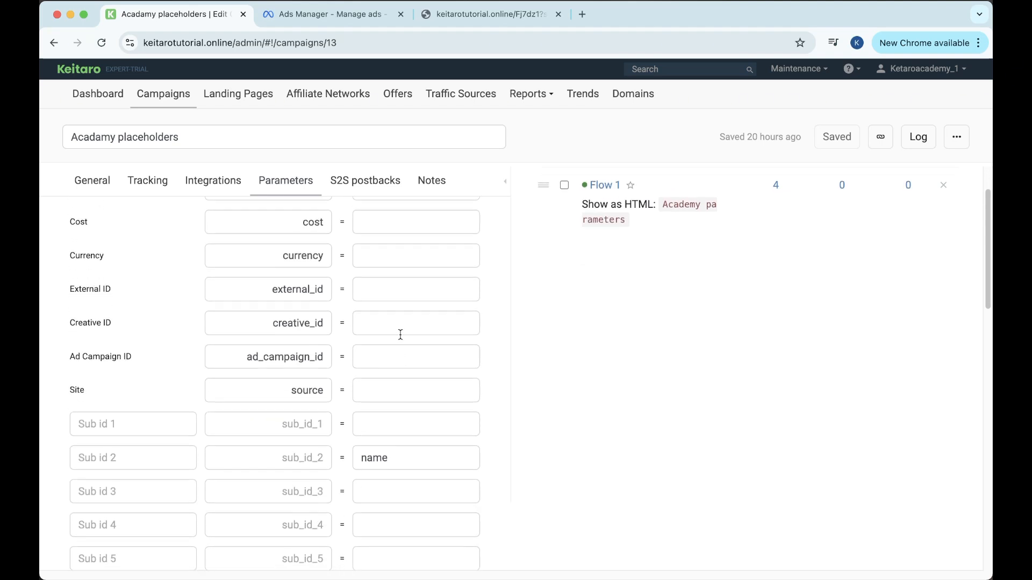
{"action": "scroll", "coordinate": [401, 334], "scroll_direction": "up", "scroll_amount": 1}
{"action": "scroll", "coordinate": [400, 336], "scroll_direction": "down", "scroll_amount": 1}
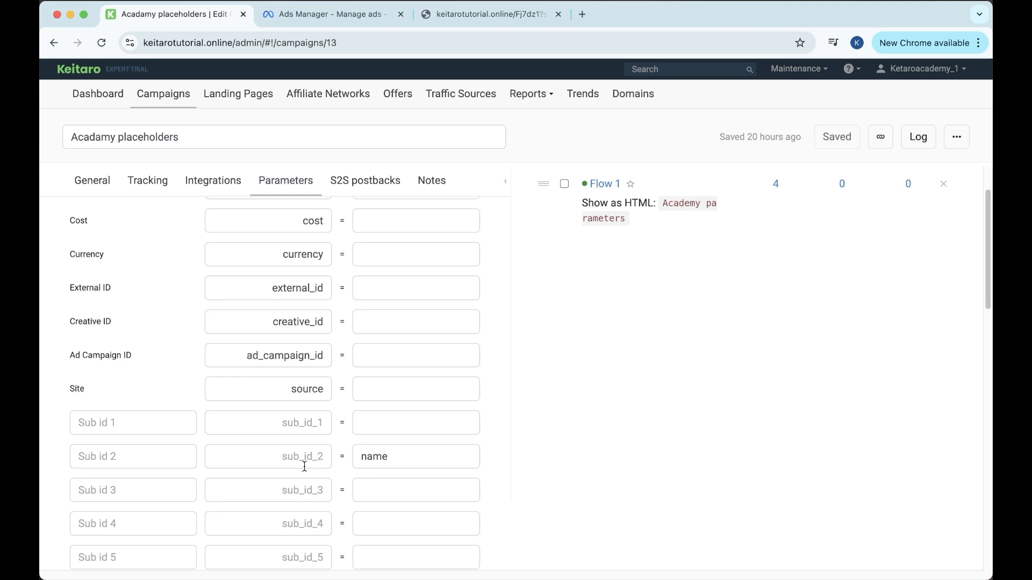
{"action": "scroll", "coordinate": [304, 466], "scroll_direction": "up", "scroll_amount": 3}
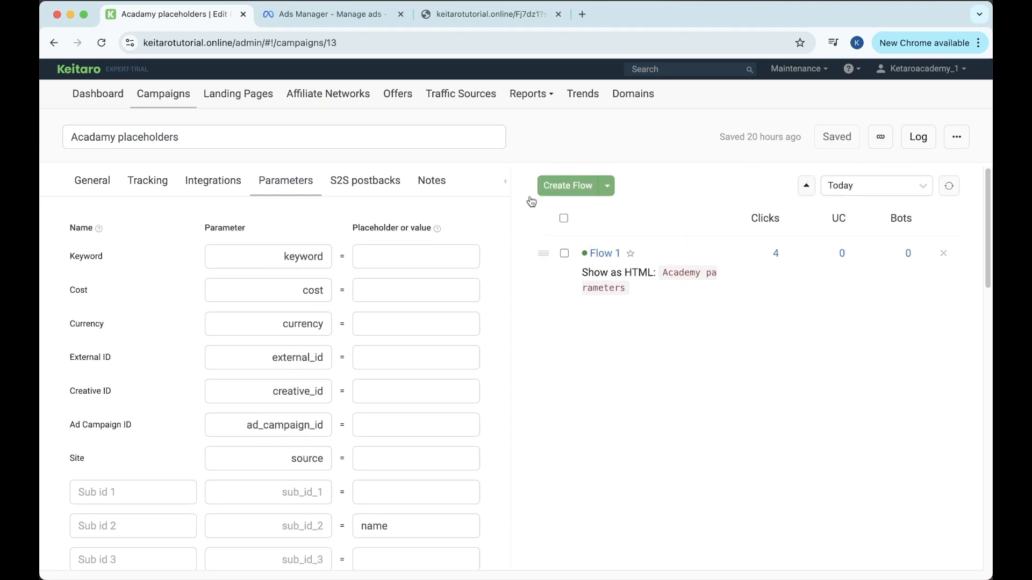
- Paste the campaign link into the test page's address and replace the sub_id_2 parameter name with buyer
{"action": "left_click", "coordinate": [472, 14]}
{"action": "double_click", "coordinate": [429, 47]}
{"action": "left_click", "coordinate": [429, 47]}
{"action": "key", "text": "super+a"}
{"action": "key", "text": "super+v"}
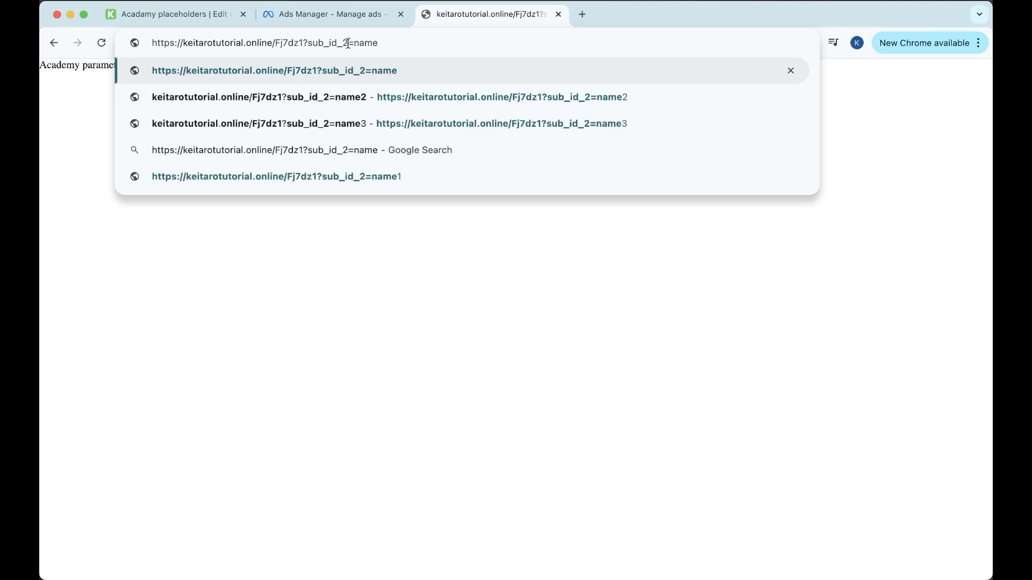
{"action": "left_click_drag", "start_coordinate": [348, 43], "coordinate": [309, 43]}
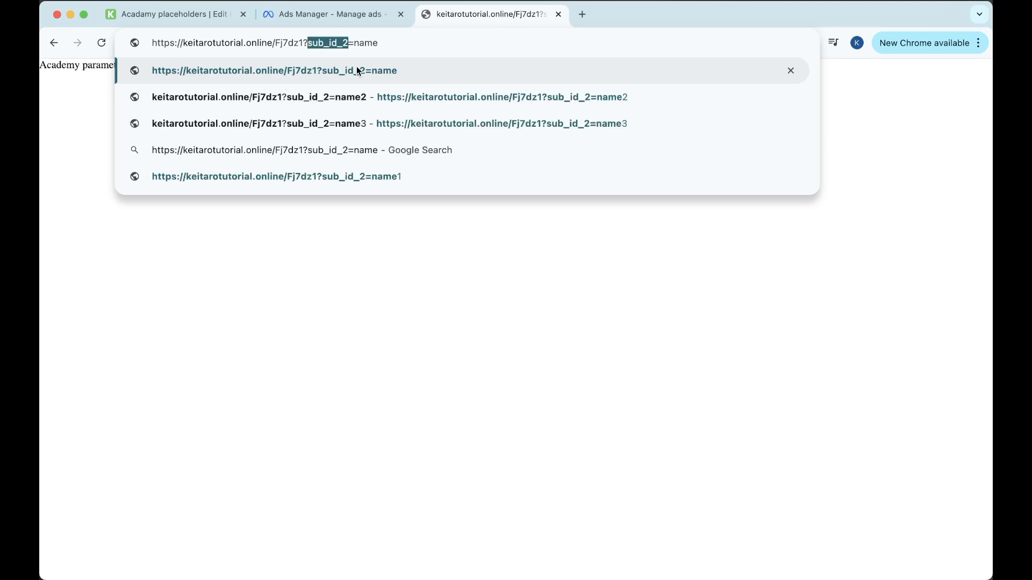
{"action": "type", "text": "buyer"}
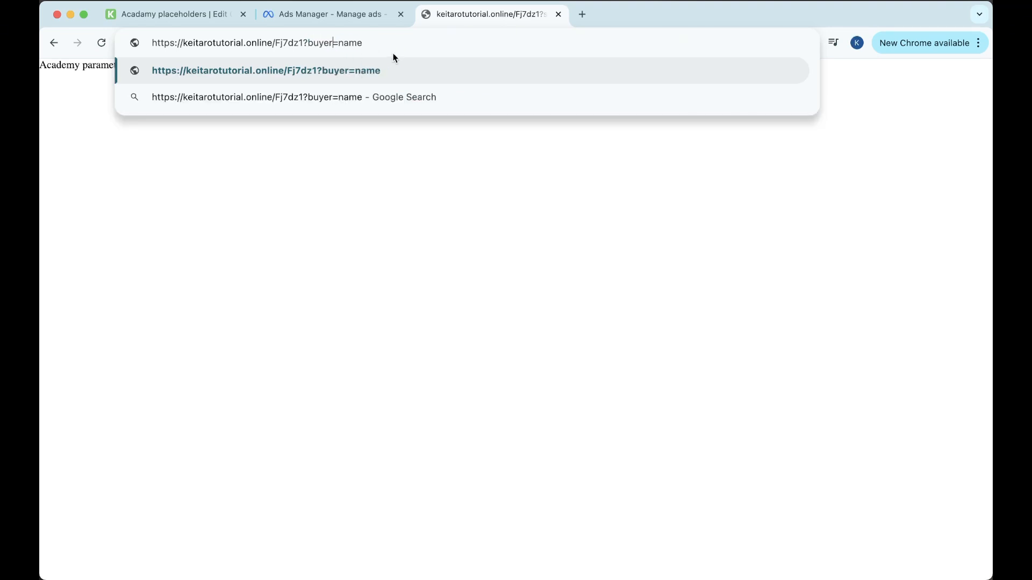
- Compare the edited buyer=name link with the campaign URL in the campaign's tracking settings
{"action": "left_click", "coordinate": [227, 20]}
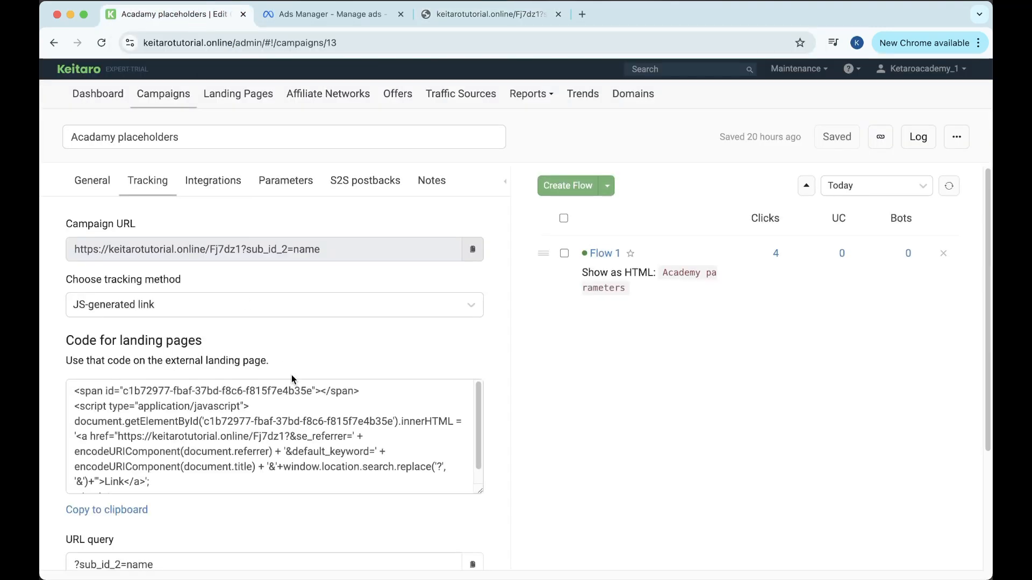
{"action": "left_click", "coordinate": [472, 15]}
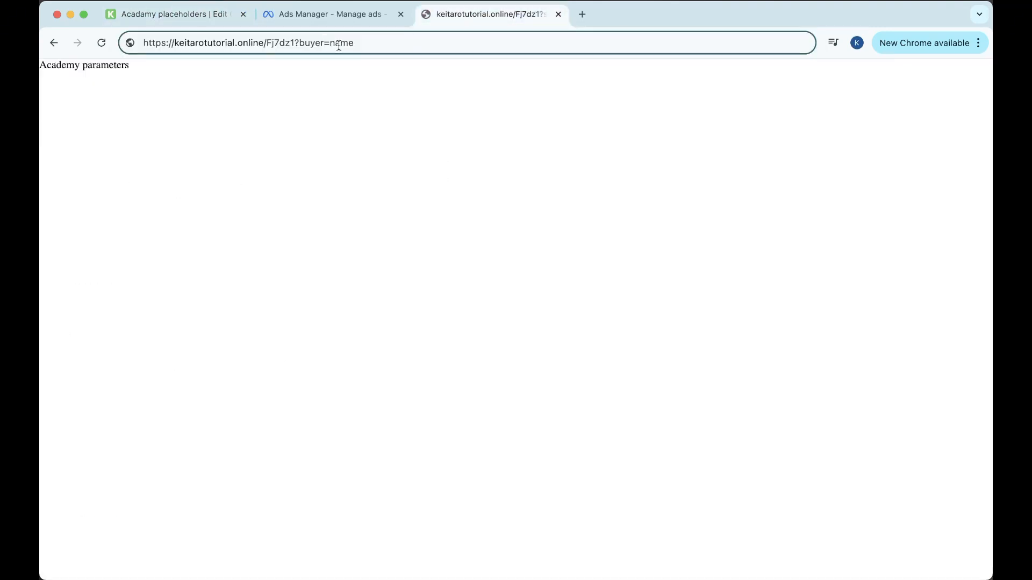
{"action": "left_click", "coordinate": [219, 24]}
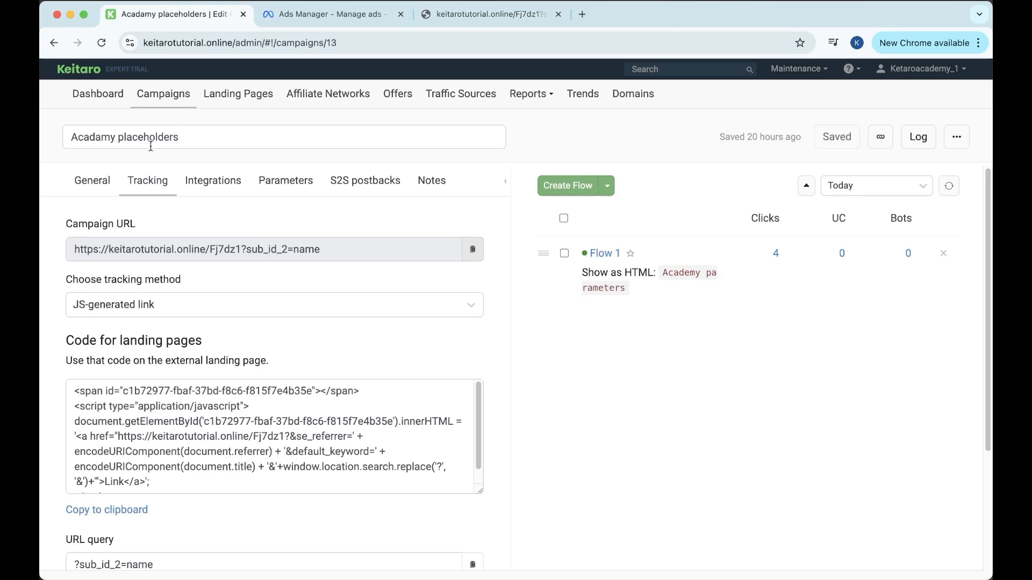
- Open the campaign's parameters and examine the parameter name field in the Sub id 2 row
{"action": "left_click", "coordinate": [286, 183]}
{"action": "scroll", "coordinate": [287, 399], "scroll_direction": "down", "scroll_amount": 2}
{"action": "left_click", "coordinate": [306, 438]}
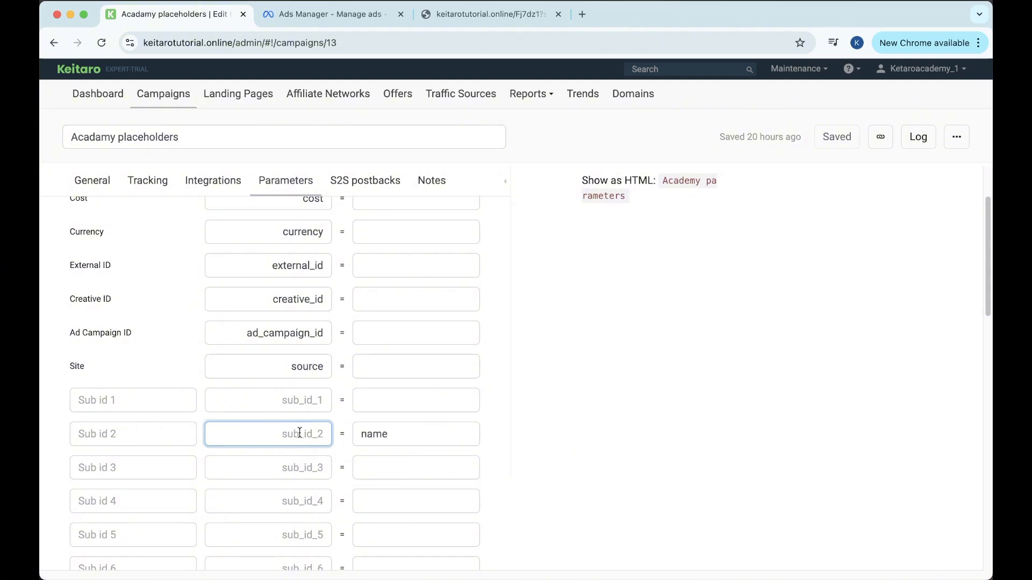
{"action": "scroll", "coordinate": [299, 434], "scroll_direction": "down", "scroll_amount": 1}
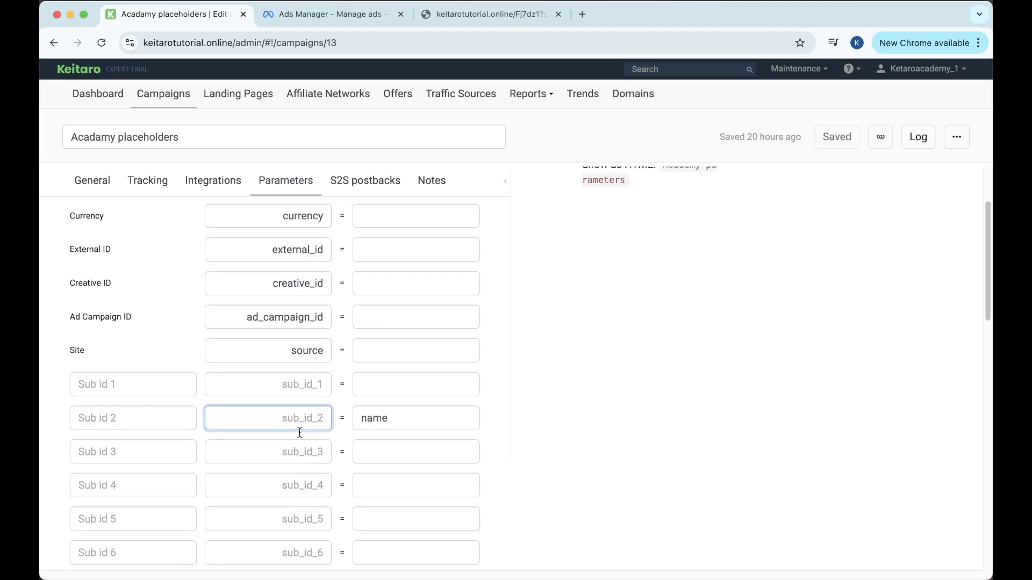
{"action": "scroll", "coordinate": [299, 433], "scroll_direction": "down", "scroll_amount": 1}
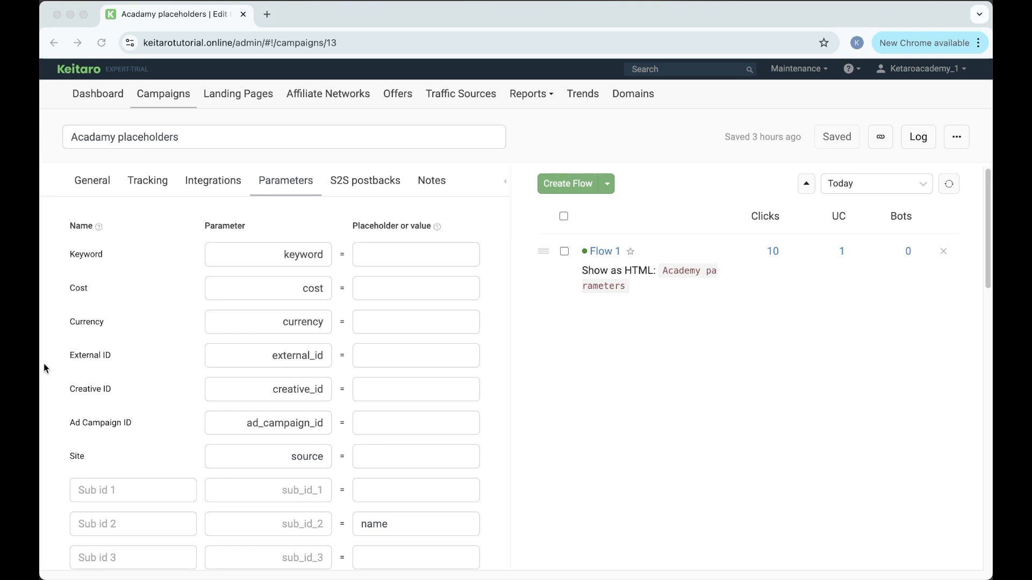
- Open the campaign's tracking settings and review the available tracking methods
{"action": "left_click", "coordinate": [144, 185]}
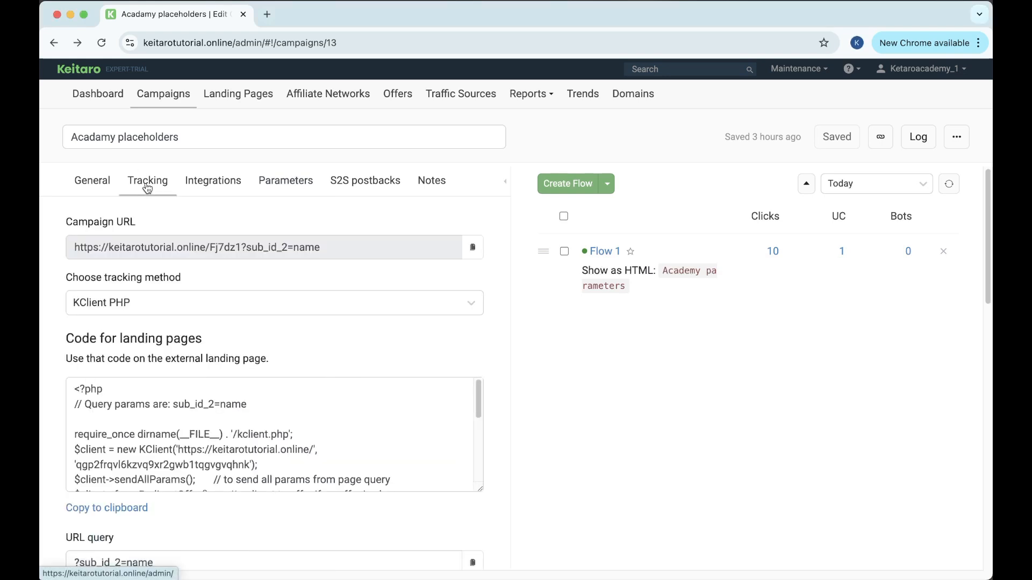
{"action": "left_click", "coordinate": [219, 304]}
{"action": "scroll", "coordinate": [211, 437], "scroll_direction": "down", "scroll_amount": 3}
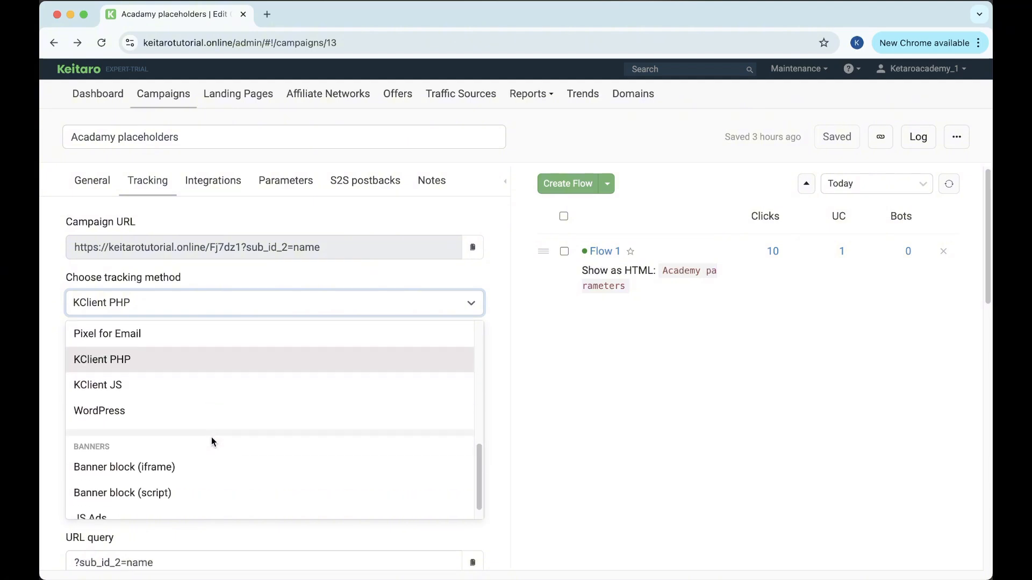
{"action": "scroll", "coordinate": [211, 437], "scroll_direction": "down", "scroll_amount": 1}
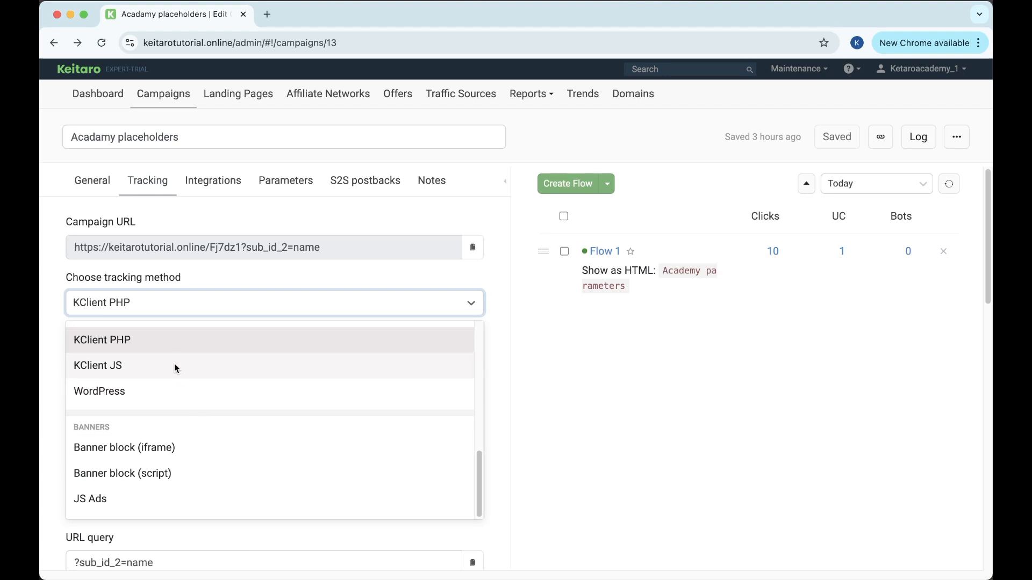
{"action": "scroll", "coordinate": [174, 364], "scroll_direction": "up", "scroll_amount": 1}
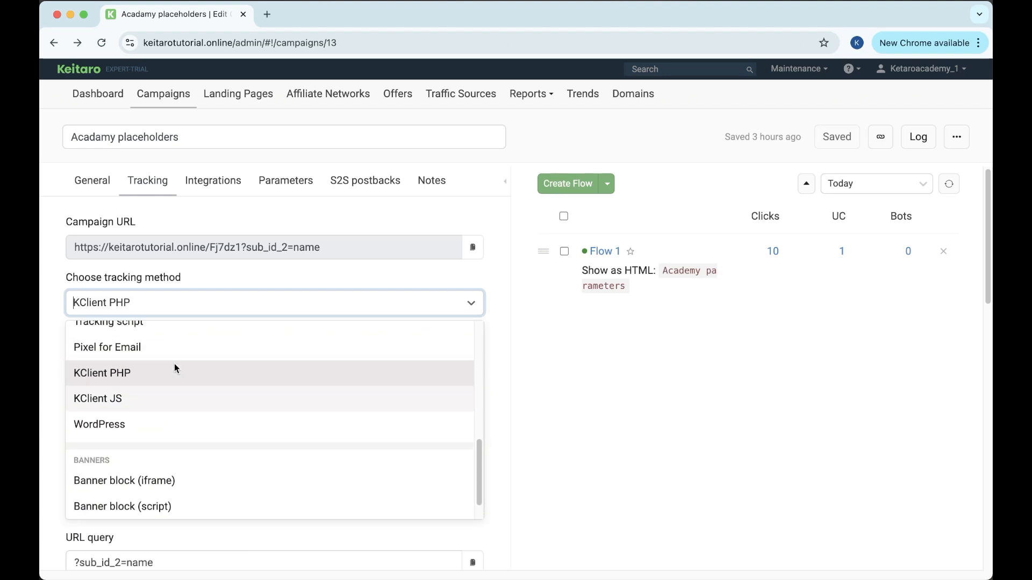
{"action": "scroll", "coordinate": [174, 364], "scroll_direction": "up", "scroll_amount": 1}
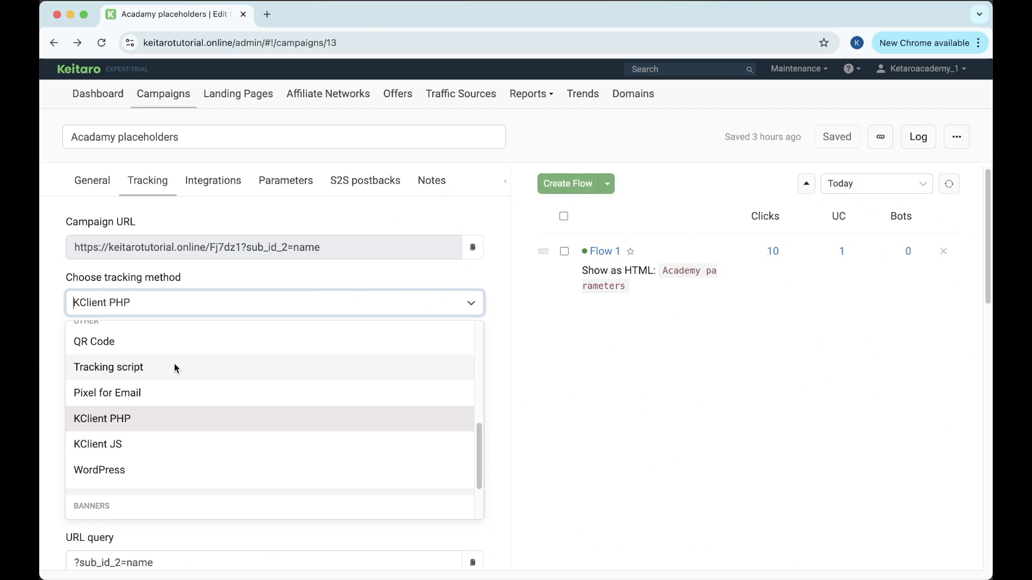
{"action": "left_click", "coordinate": [174, 365]}
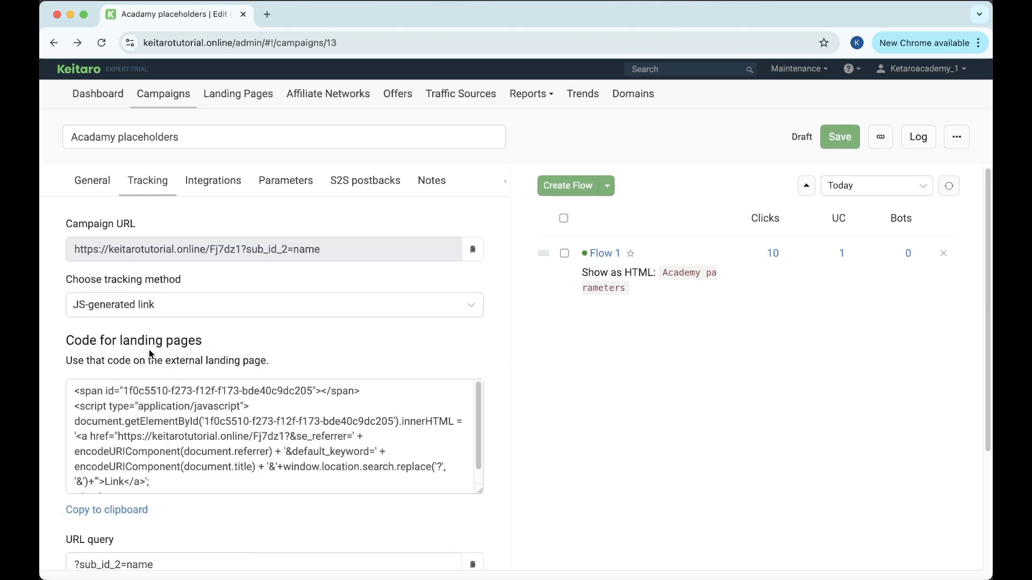
- Select KClient PHP as the tracking method and copy its code for landing pages
{"action": "left_click", "coordinate": [144, 305]}
{"action": "scroll", "coordinate": [197, 454], "scroll_direction": "down", "scroll_amount": 5}
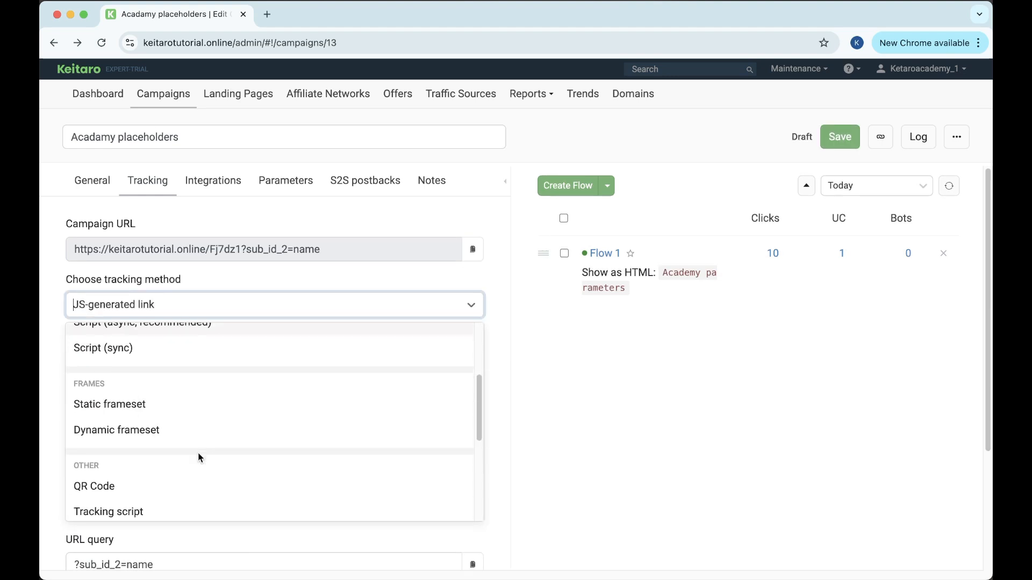
{"action": "scroll", "coordinate": [198, 452], "scroll_direction": "down", "scroll_amount": 3}
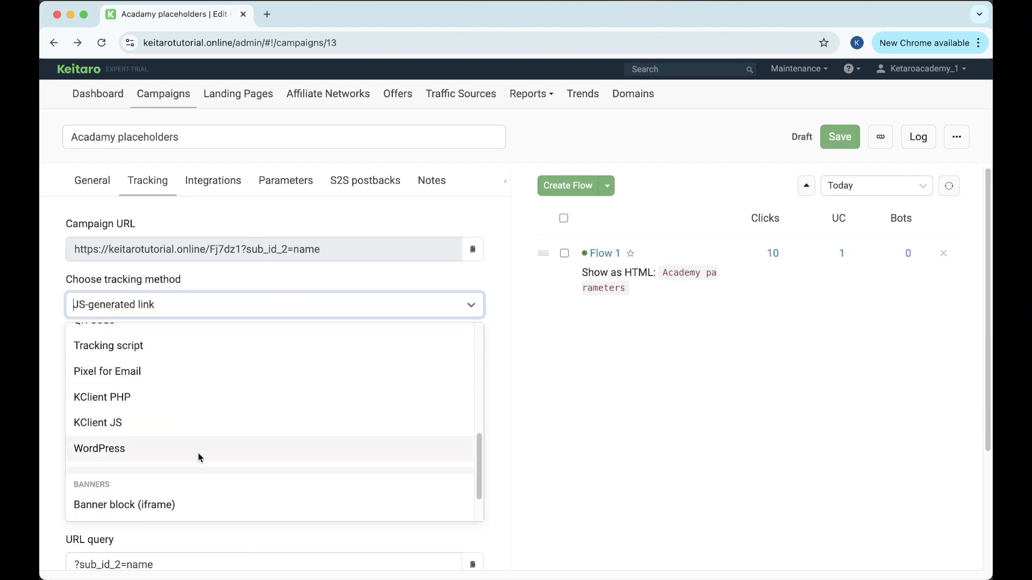
{"action": "left_click", "coordinate": [172, 396]}
{"action": "scroll", "coordinate": [172, 414], "scroll_direction": "down", "scroll_amount": 3}
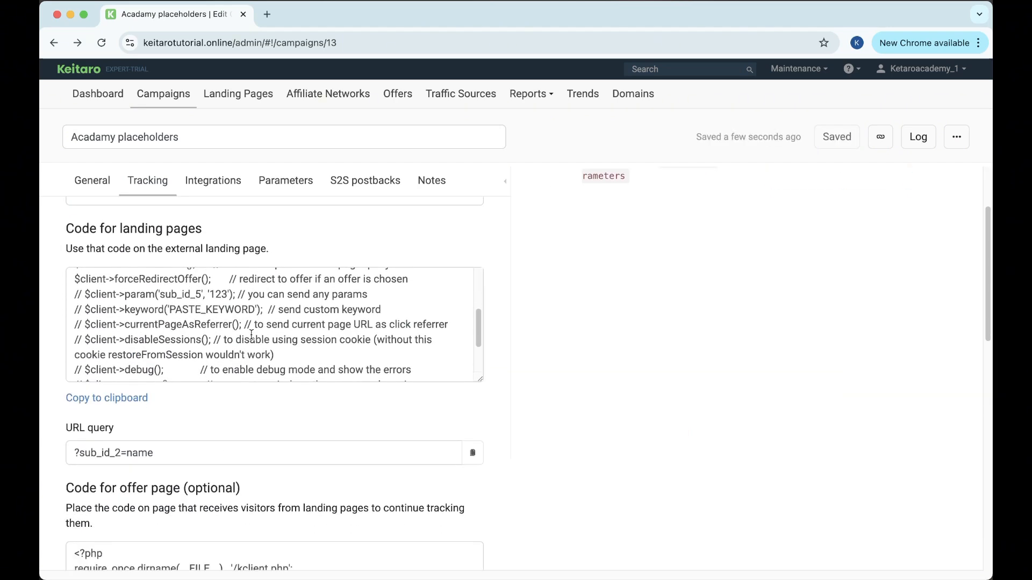
{"action": "left_click", "coordinate": [123, 399]}
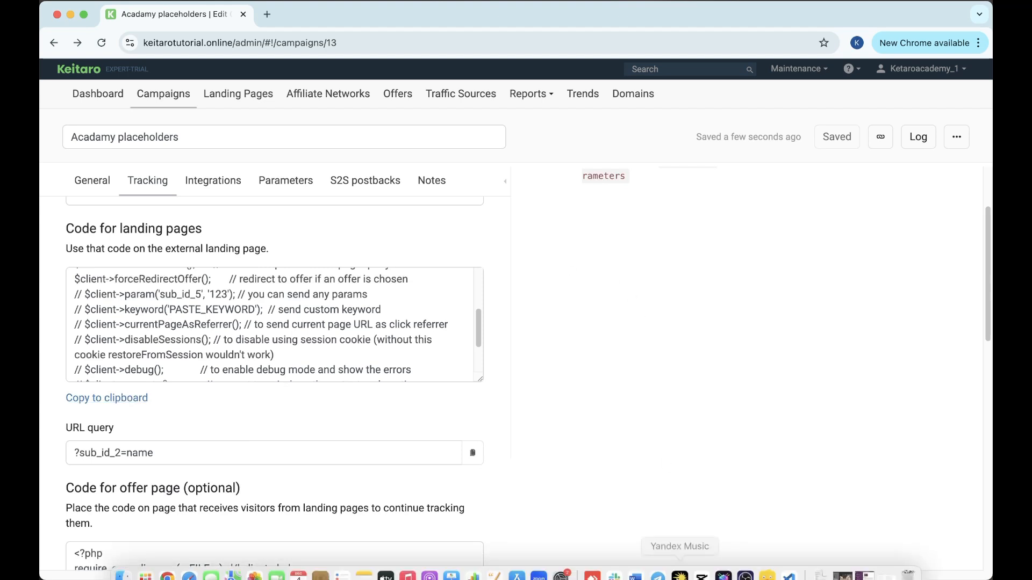
- Switch to Cyberduck and open index.php from the mk1.csthost.xyz folder for editing in Code
{"action": "left_click", "coordinate": [767, 574]}
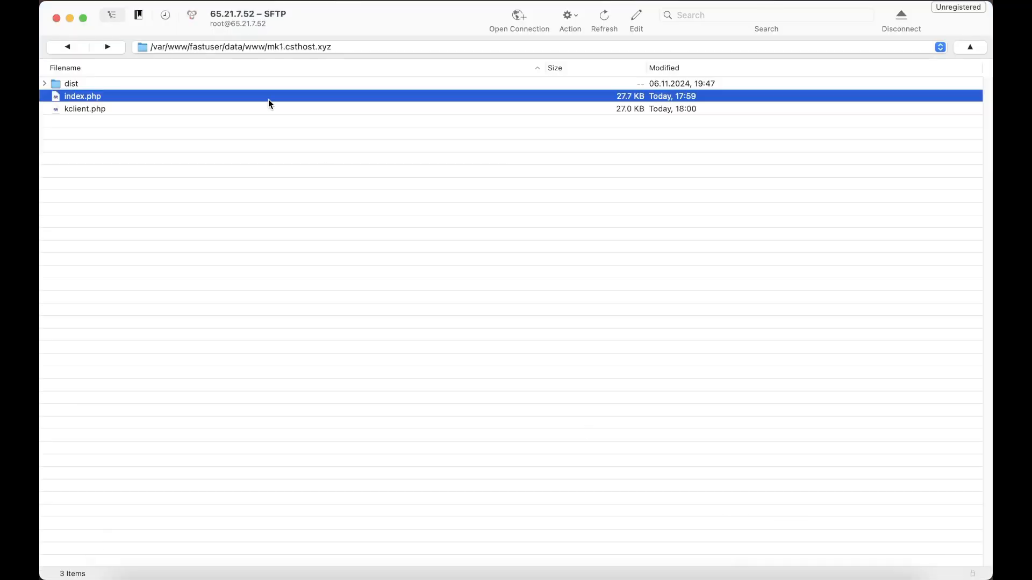
{"action": "left_click", "coordinate": [91, 144]}
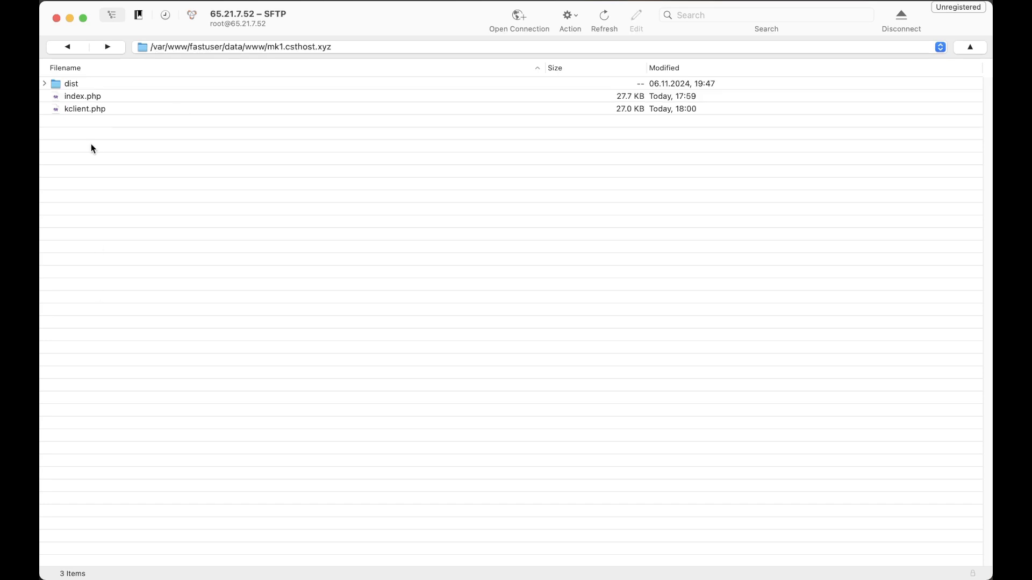
{"action": "left_click", "coordinate": [86, 98]}
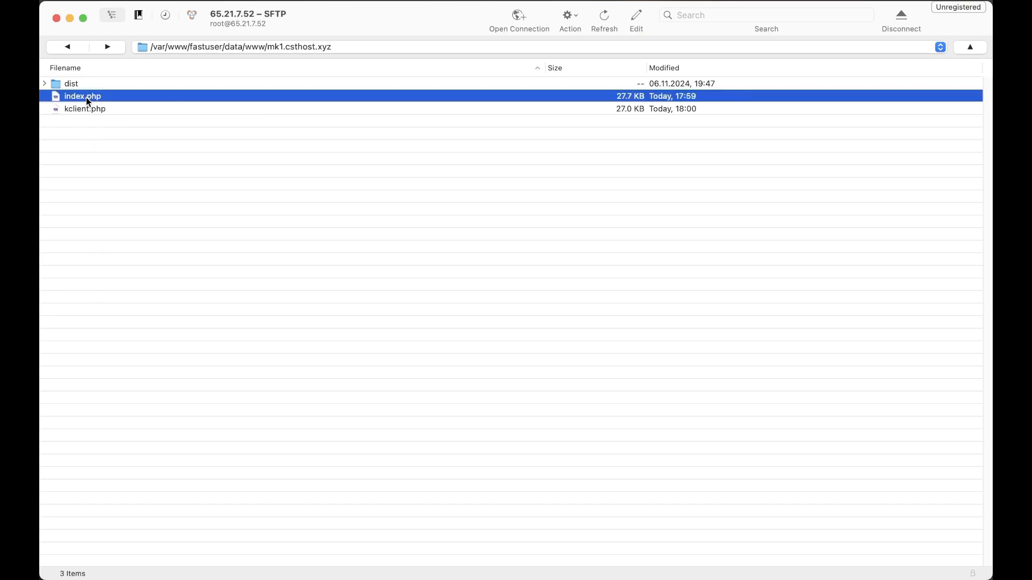
{"action": "right_click", "coordinate": [86, 97]}
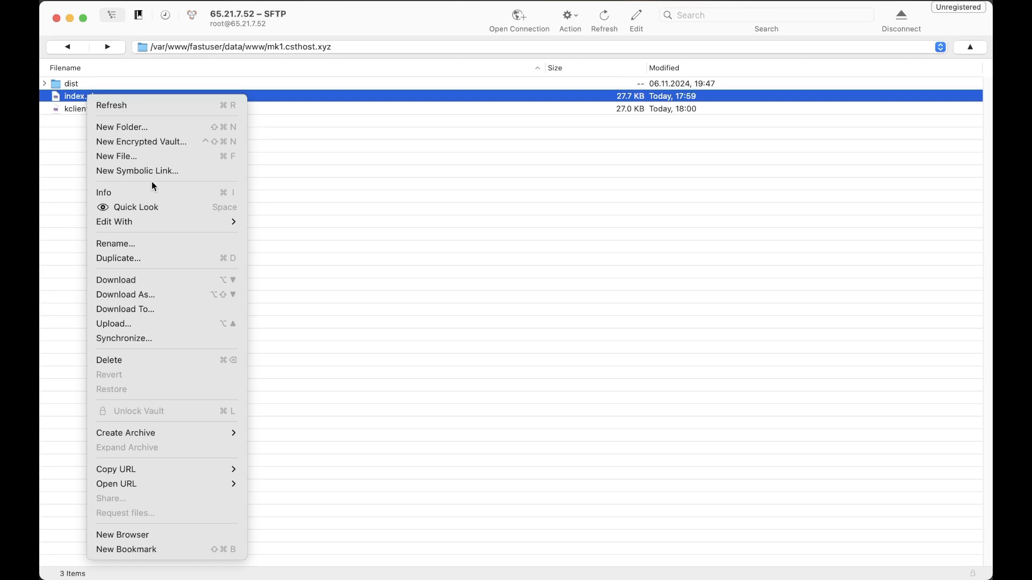
{"action": "mouse_move", "coordinate": [154, 224]}
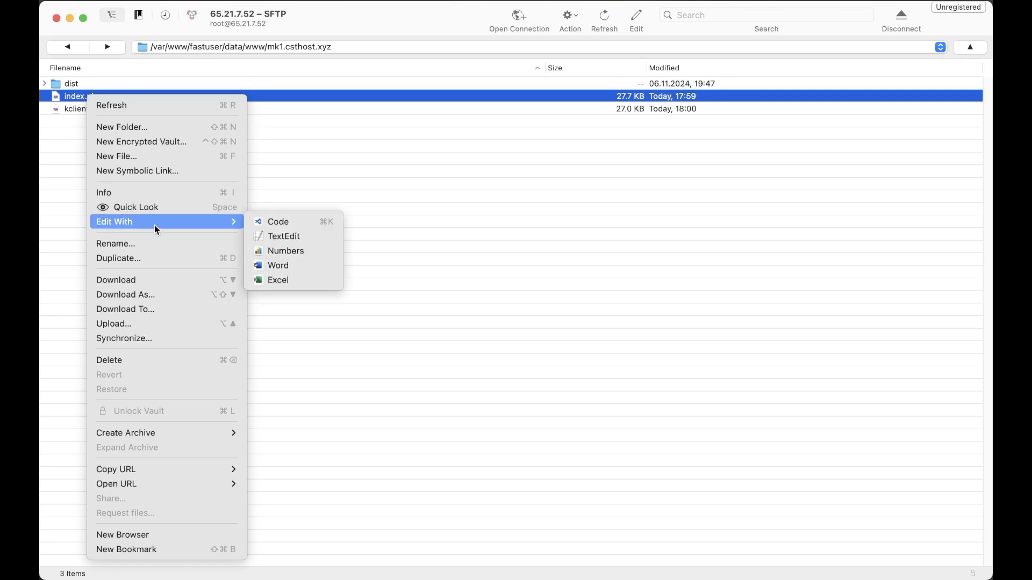
{"action": "left_click", "coordinate": [284, 226]}
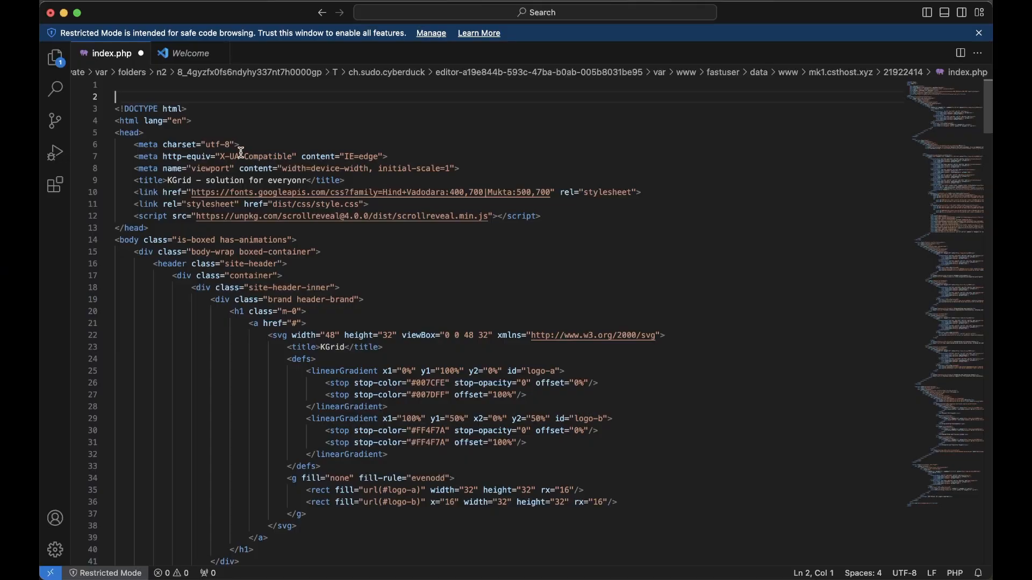
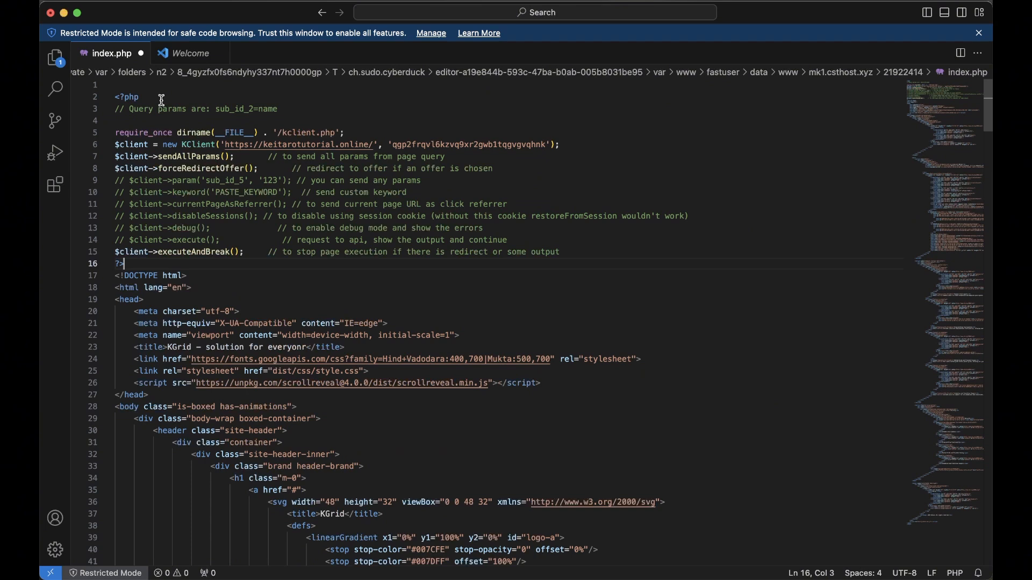
- Paste the KClient PHP code with its campaign token above the DOCTYPE in index.php, save the file and highlight the sendAllParams call
{"action": "key", "text": "super+s"}
{"action": "left_click", "coordinate": [419, 312]}
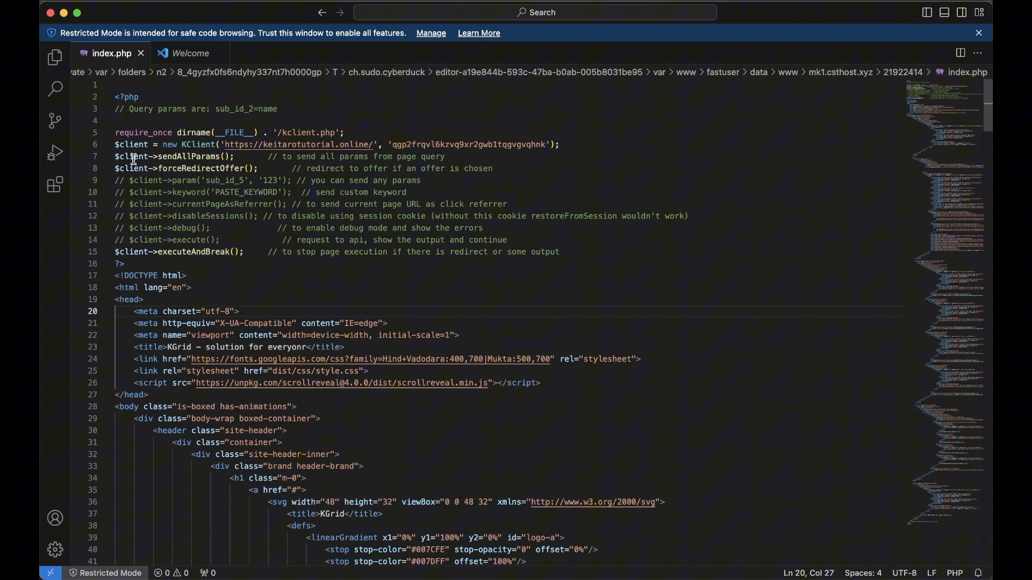
{"action": "left_click", "coordinate": [160, 156]}
{"action": "left_click_drag", "start_coordinate": [159, 156], "coordinate": [320, 158]}
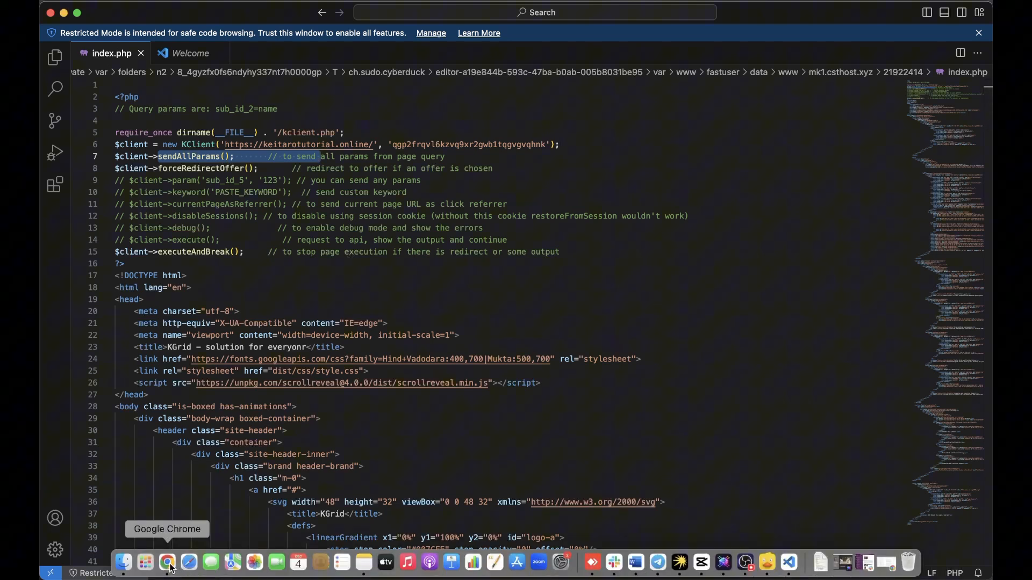
- Switch to Chrome and download kclient.php from the usage instructions in the tracking settings
{"action": "left_click", "coordinate": [170, 565]}
{"action": "scroll", "coordinate": [249, 444], "scroll_direction": "down", "scroll_amount": 10}
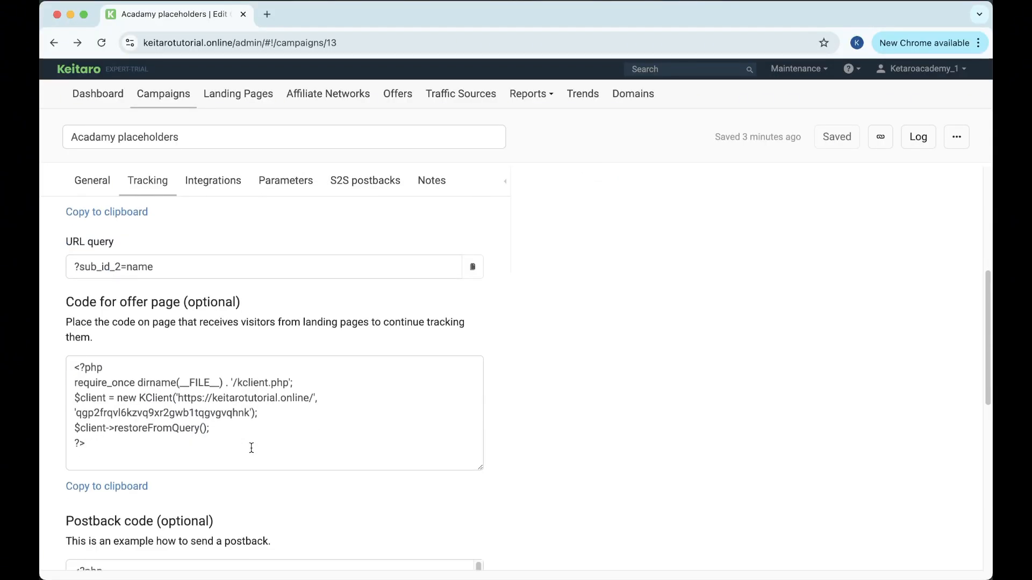
{"action": "scroll", "coordinate": [157, 483], "scroll_direction": "down", "scroll_amount": 10}
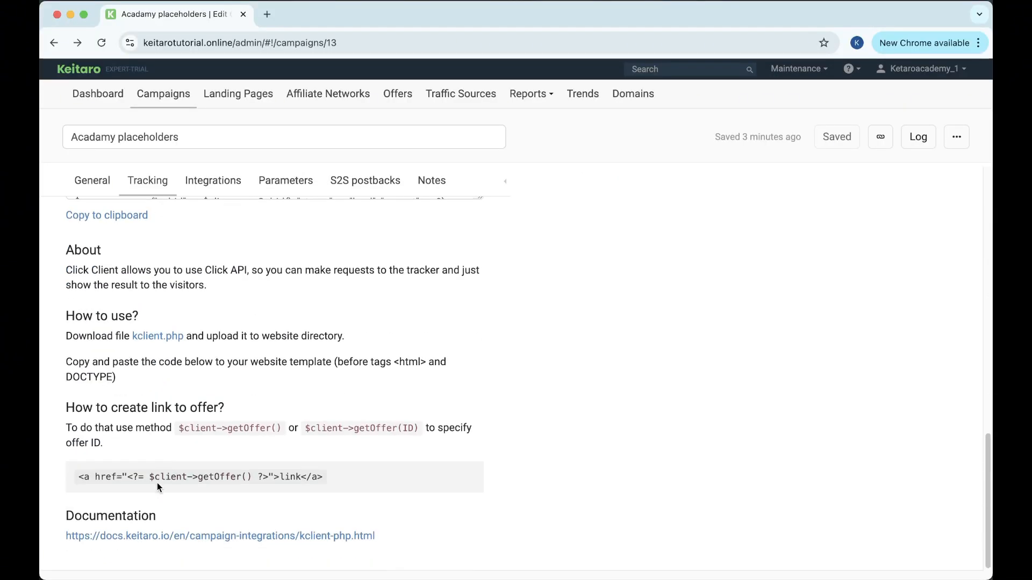
{"action": "scroll", "coordinate": [157, 482], "scroll_direction": "up", "scroll_amount": 1}
{"action": "left_click", "coordinate": [154, 376]}
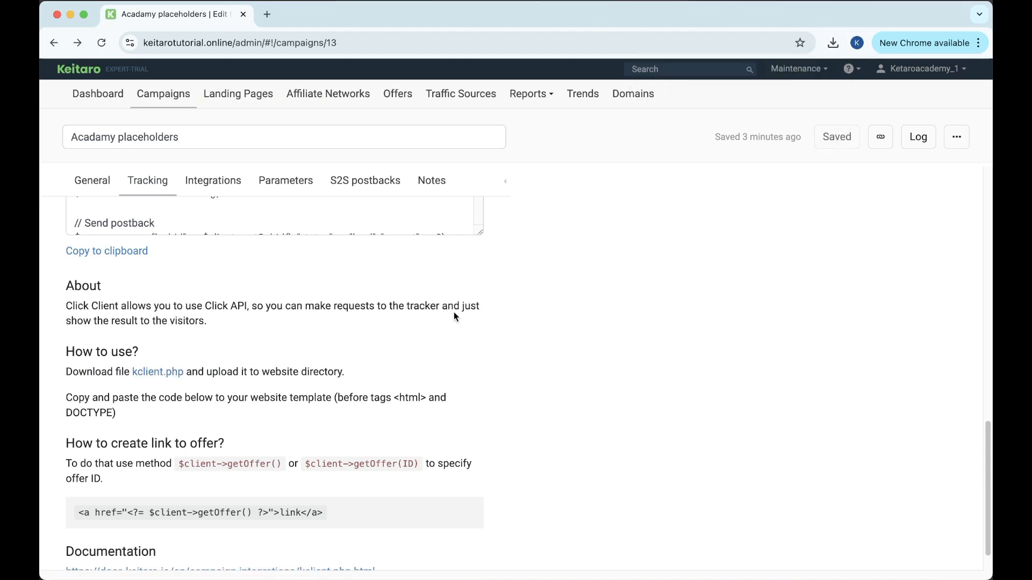
- Switch to Cyberduck and upload kclient.php to the website folder beside index.php
{"action": "mouse_move", "coordinate": [704, 569]}
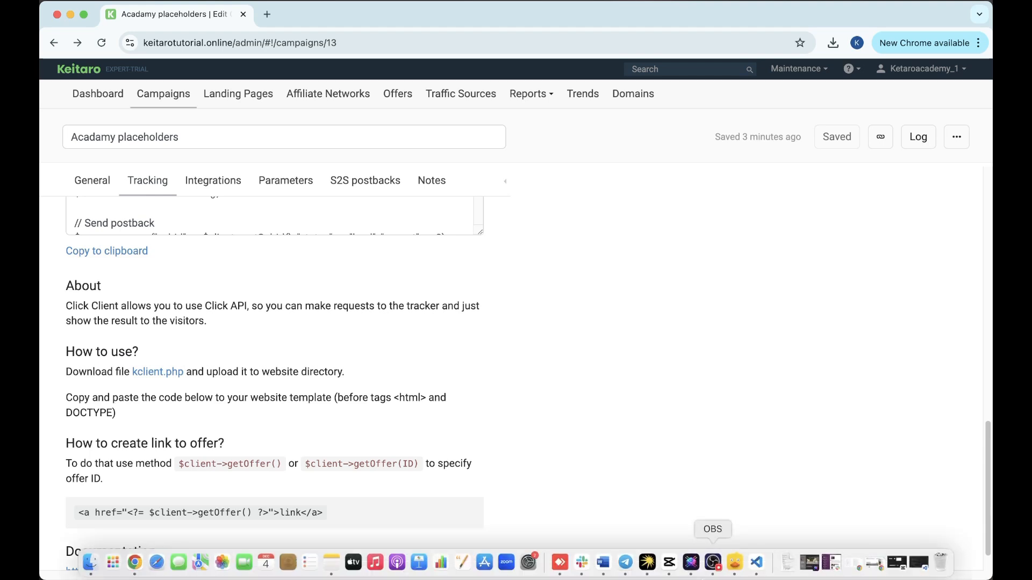
{"action": "left_click", "coordinate": [736, 564]}
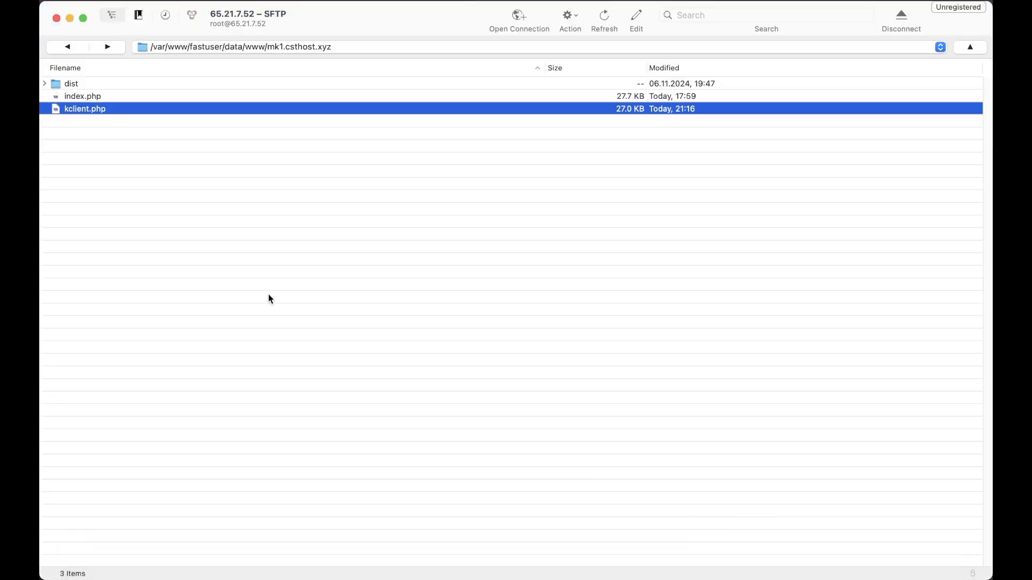
{"action": "left_click_drag", "start_coordinate": [66, 128], "coordinate": [68, 101]}
{"action": "left_click", "coordinate": [121, 205]}
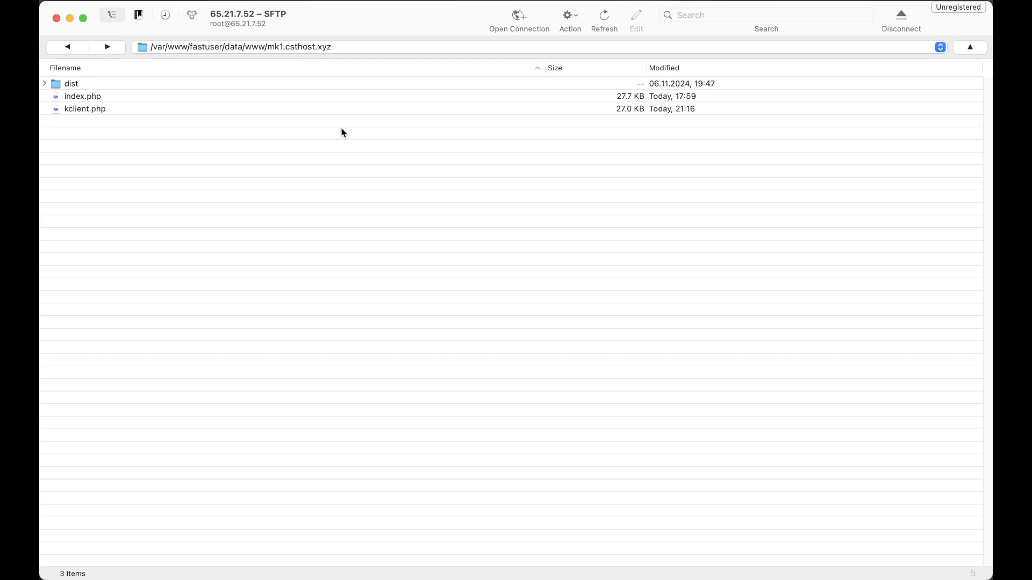
- Check the site's domain in the folder path, then switch to Chrome and open mk1.csthost.xyz in a new tab
{"action": "left_click", "coordinate": [333, 48]}
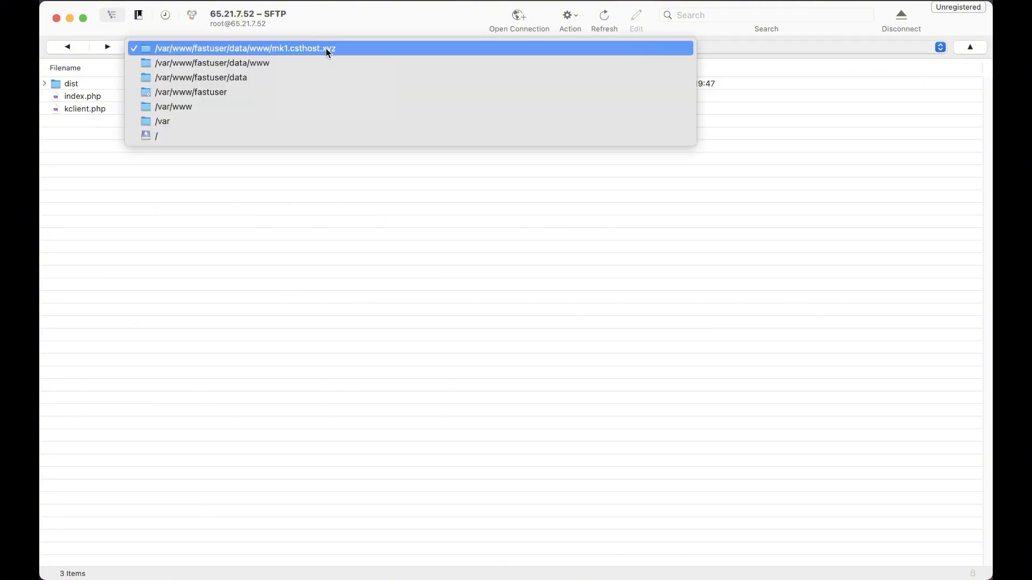
{"action": "left_click", "coordinate": [325, 48]}
{"action": "mouse_move", "coordinate": [168, 577]}
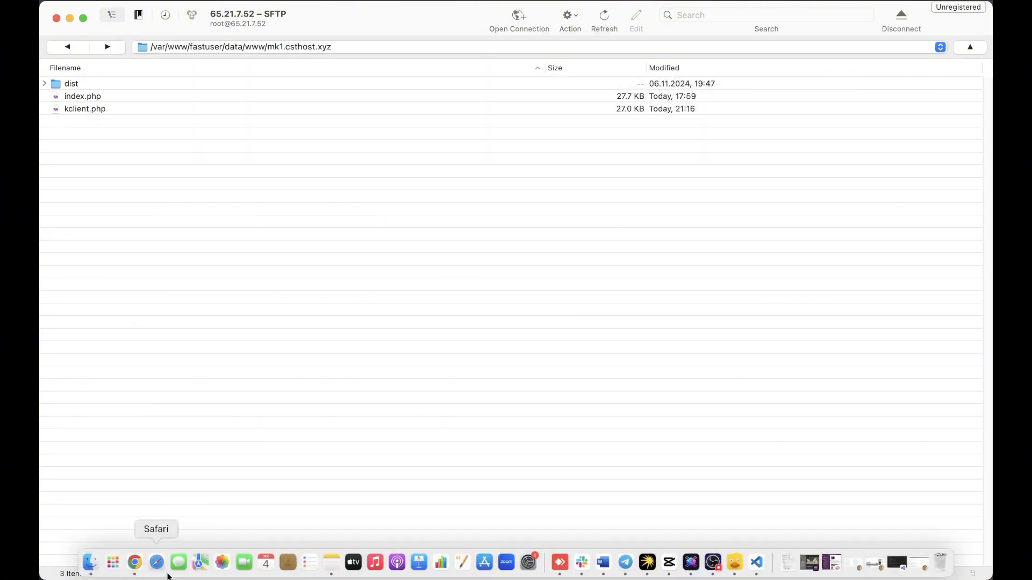
{"action": "left_click", "coordinate": [135, 563]}
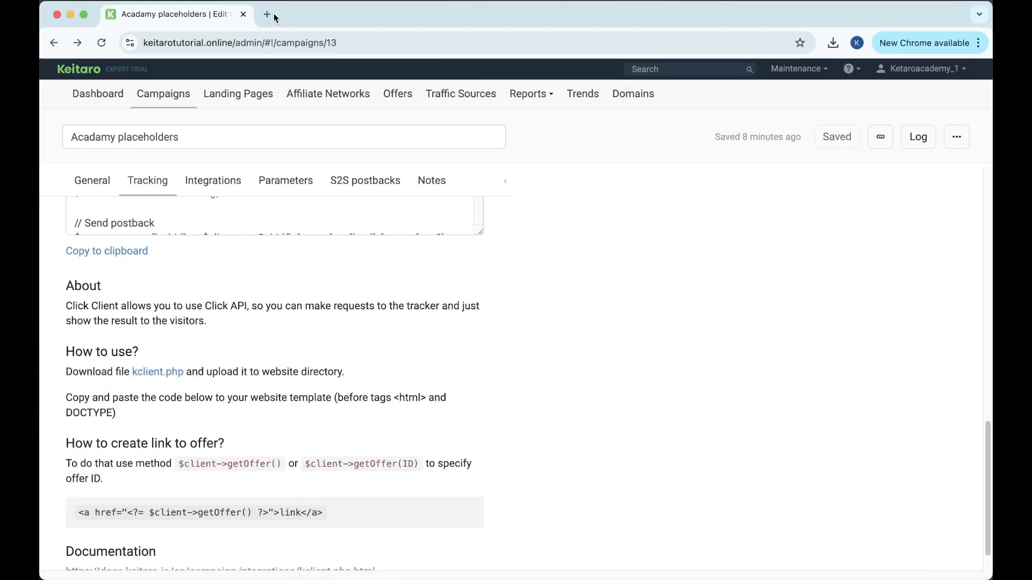
{"action": "left_click", "coordinate": [274, 16]}
{"action": "type", "text": "mk1.csthost.xyz"}
{"action": "key", "text": "Return"}
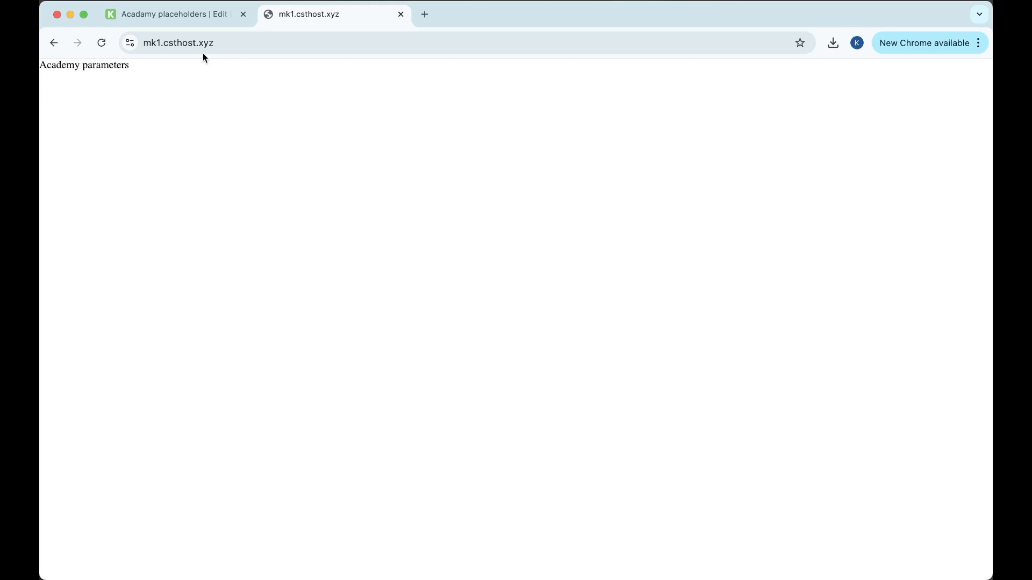
- Check the query in the campaign URL and load mk1.csthost.xyz with ?sub_id_2=name added to its address
{"action": "left_click", "coordinate": [242, 46]}
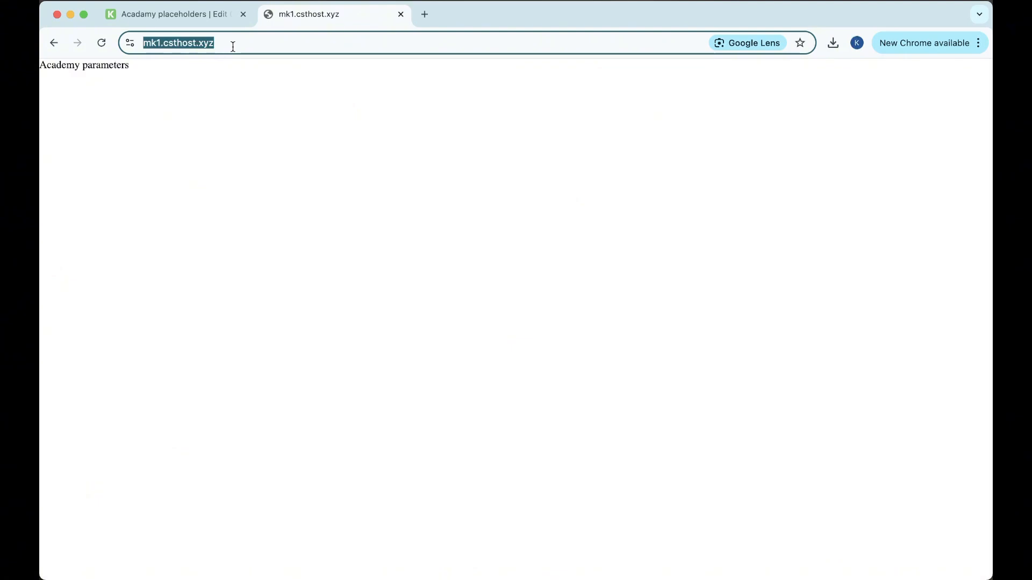
{"action": "left_click", "coordinate": [190, 14]}
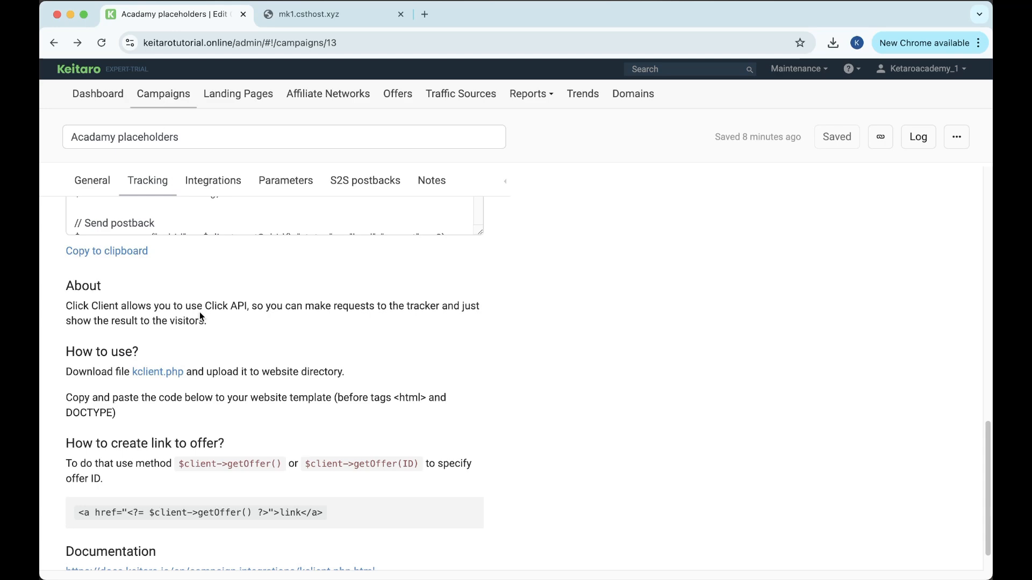
{"action": "scroll", "coordinate": [199, 312], "scroll_direction": "up", "scroll_amount": 5}
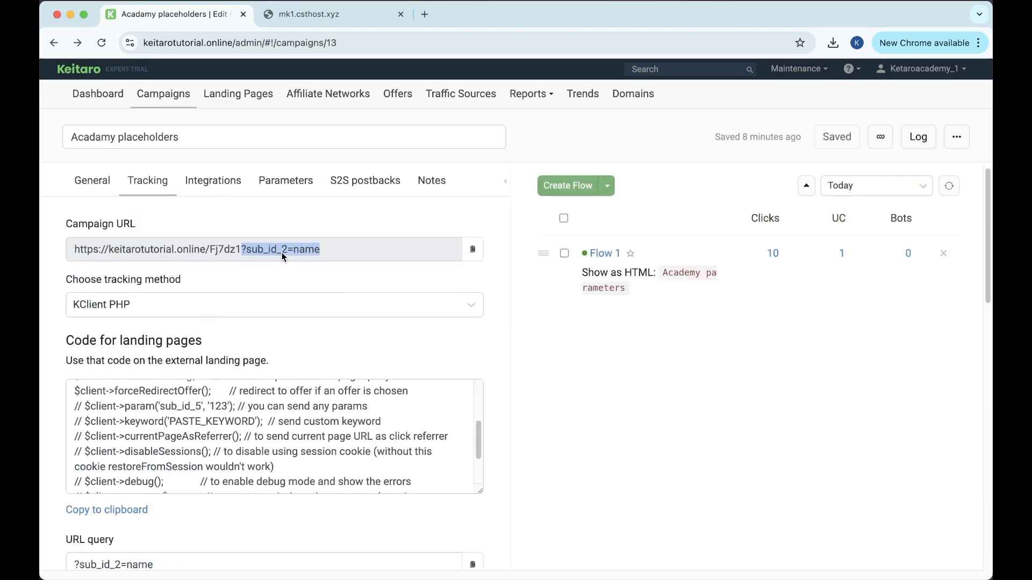
{"action": "left_click", "coordinate": [309, 15]}
{"action": "left_click", "coordinate": [285, 46]}
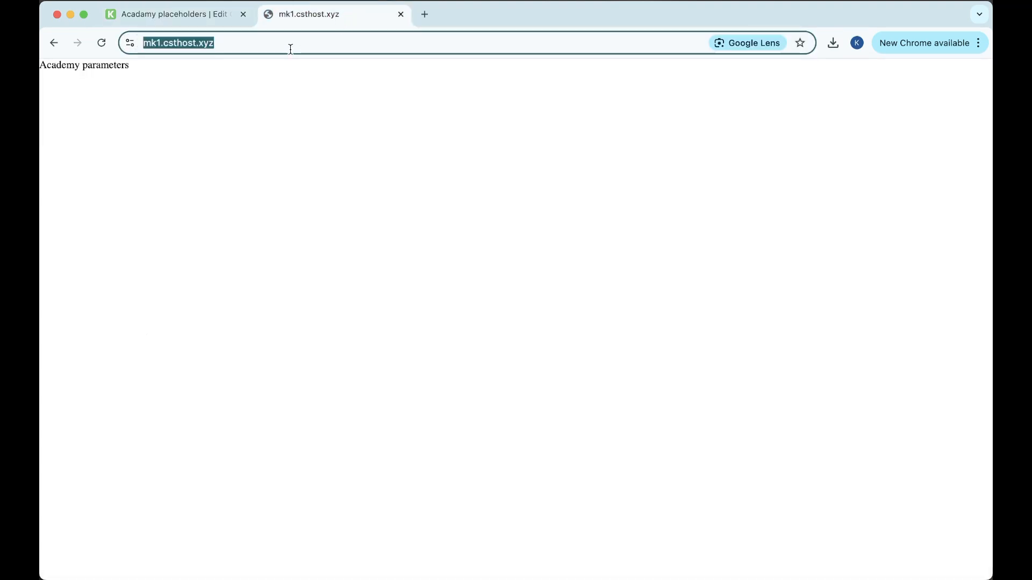
{"action": "key", "text": "Right"}
{"action": "type", "text": "?sub_id_2=name"}
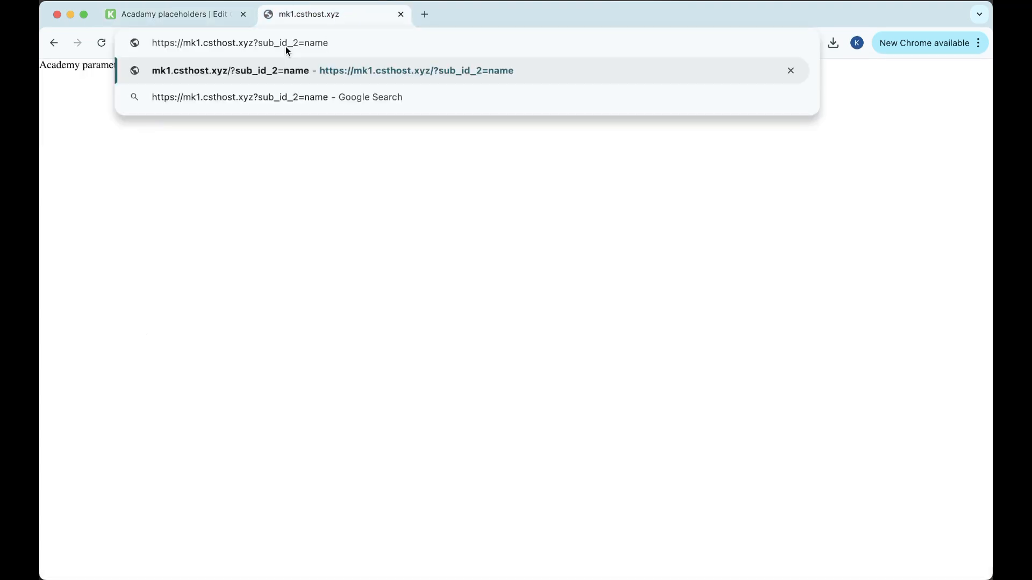
{"action": "key", "text": "Return"}
{"action": "left_click", "coordinate": [336, 45]}
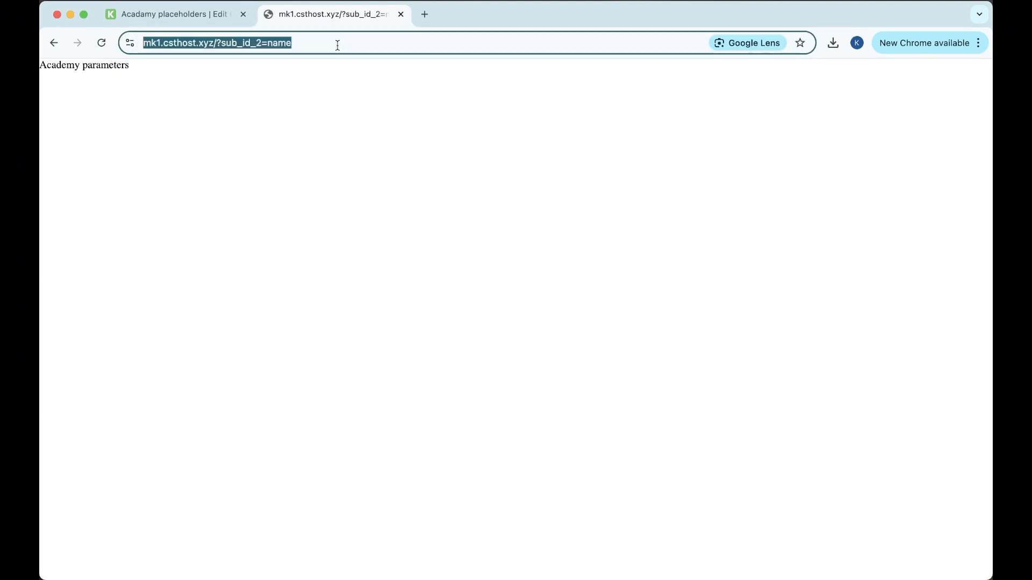
- Load mk1.csthost.xyz/?sub_id_2=name again, then open and refresh the traffic log of the Acadamy placeholders campaign
{"action": "key", "text": "Right"}
{"action": "key", "text": "Return"}
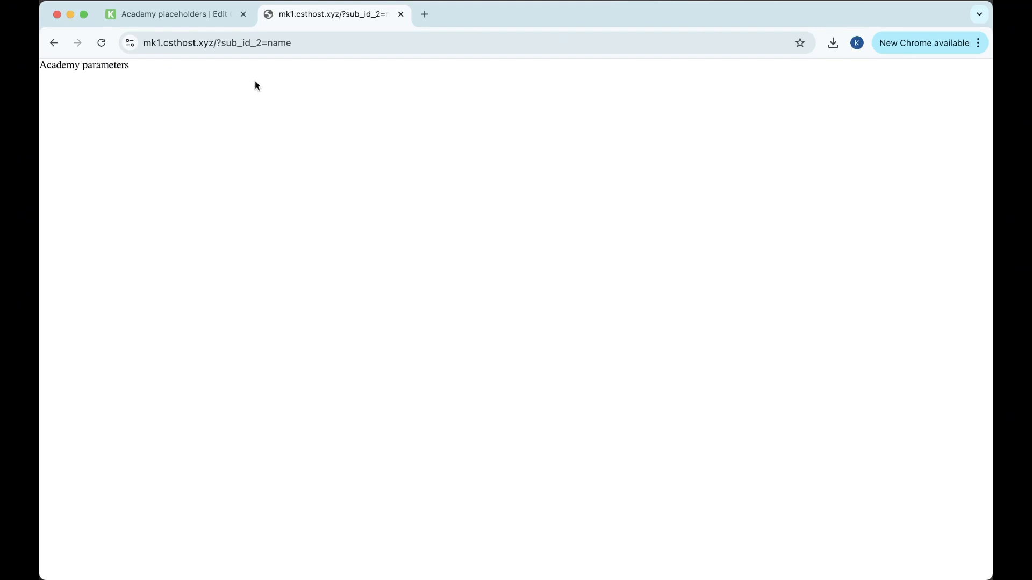
{"action": "left_click", "coordinate": [158, 15]}
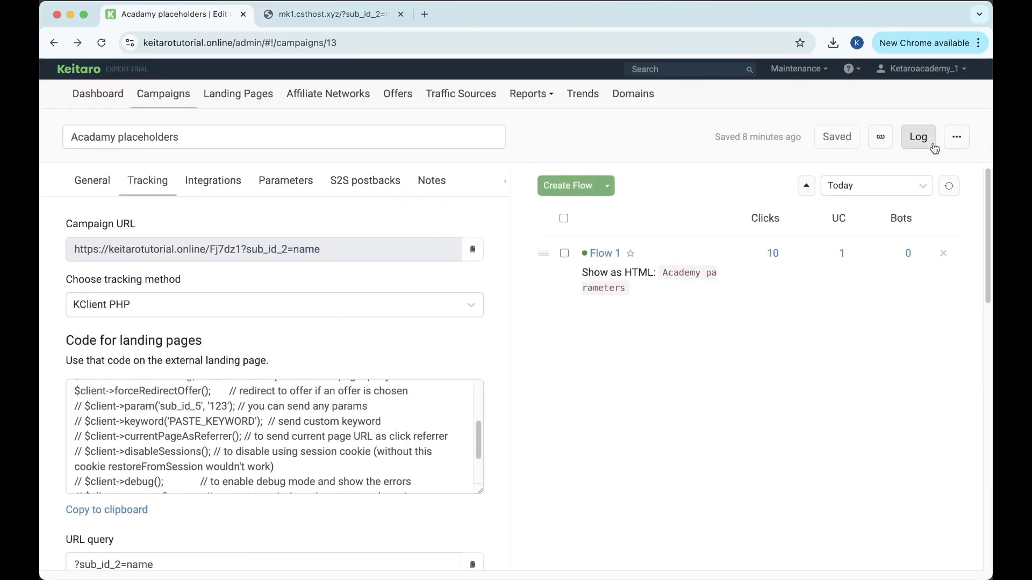
{"action": "left_click", "coordinate": [918, 136]}
{"action": "left_click", "coordinate": [766, 177]}
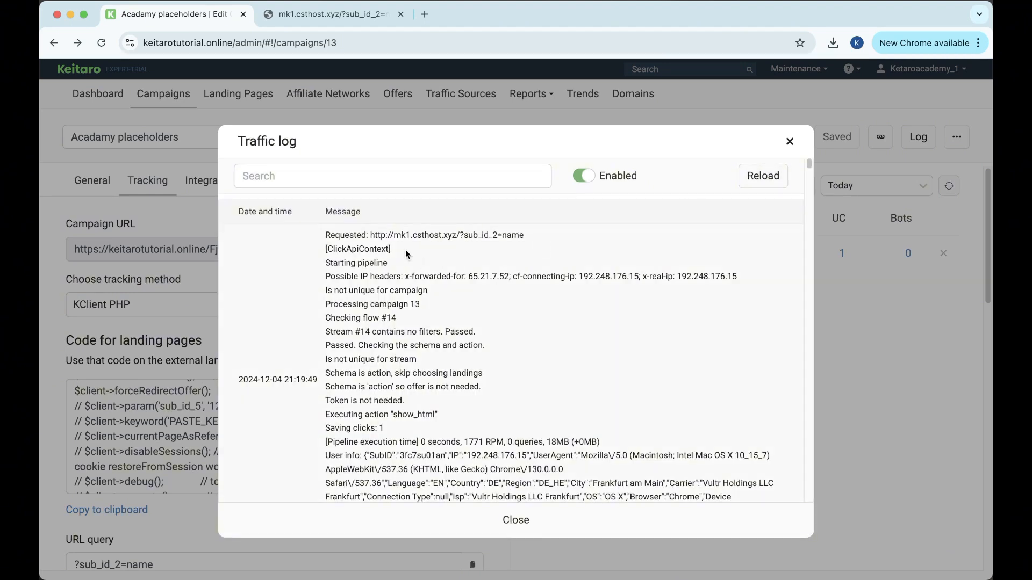
- Check the requested URL and its sub_id_2 parameter in the newest traffic log entry, then close the log
{"action": "left_click_drag", "start_coordinate": [325, 235], "coordinate": [526, 240]}
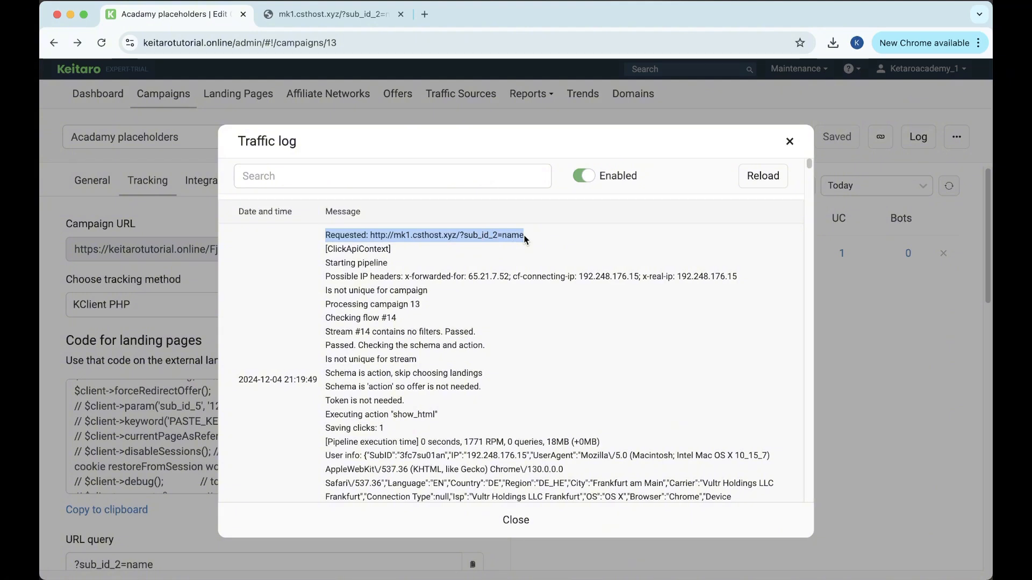
{"action": "left_click", "coordinate": [525, 240]}
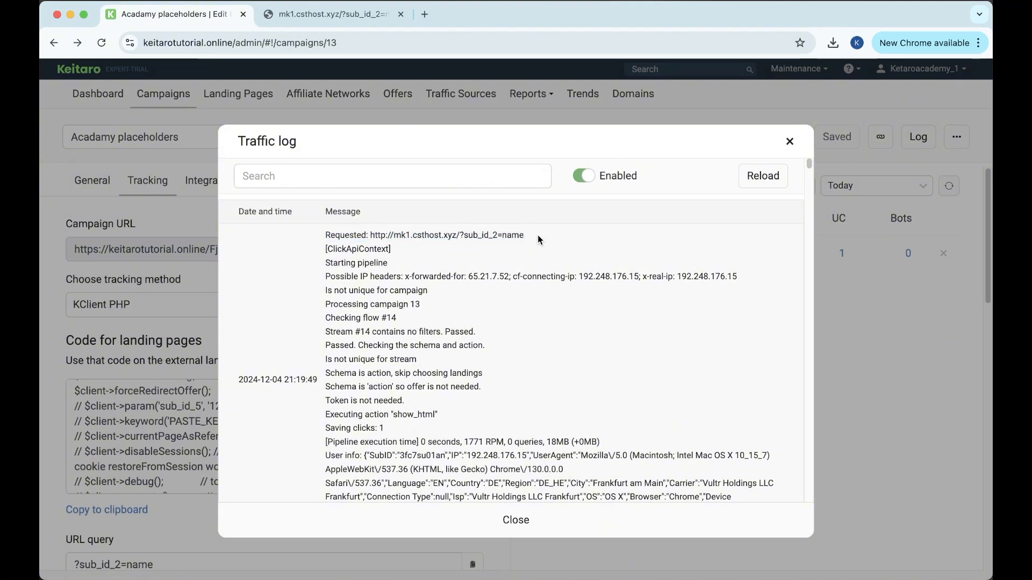
{"action": "left_click_drag", "start_coordinate": [537, 239], "coordinate": [482, 233]}
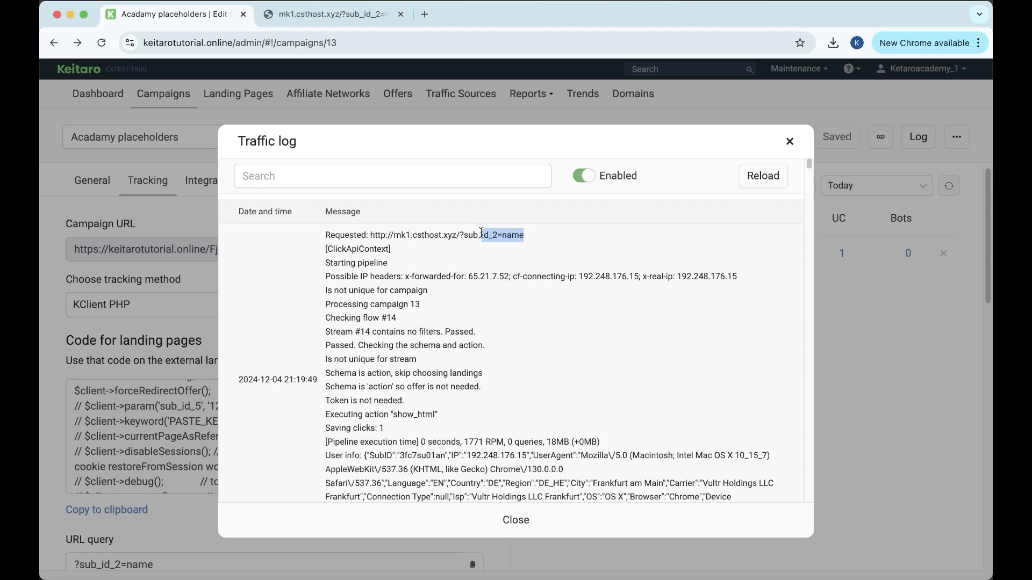
{"action": "left_click", "coordinate": [516, 255]}
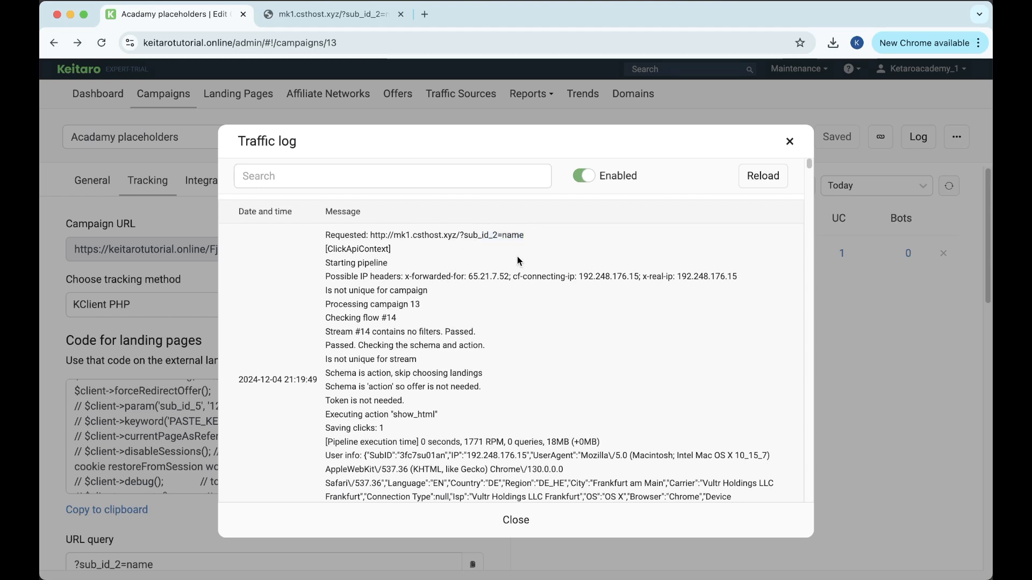
{"action": "left_click", "coordinate": [975, 243]}
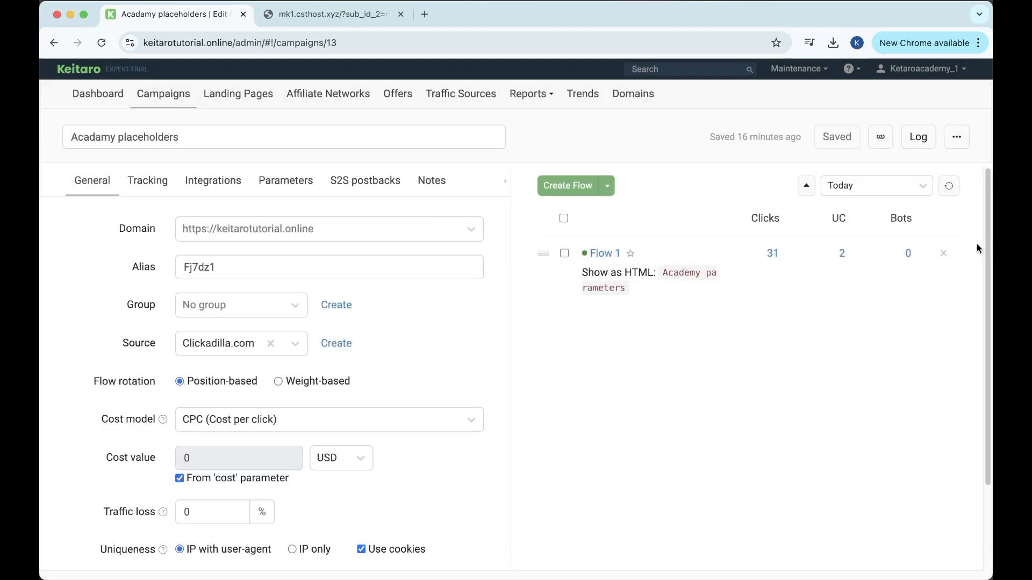
- Open the campaign's click list and check the Sub ID 2 values of the newest clicks
{"action": "left_click", "coordinate": [955, 141]}
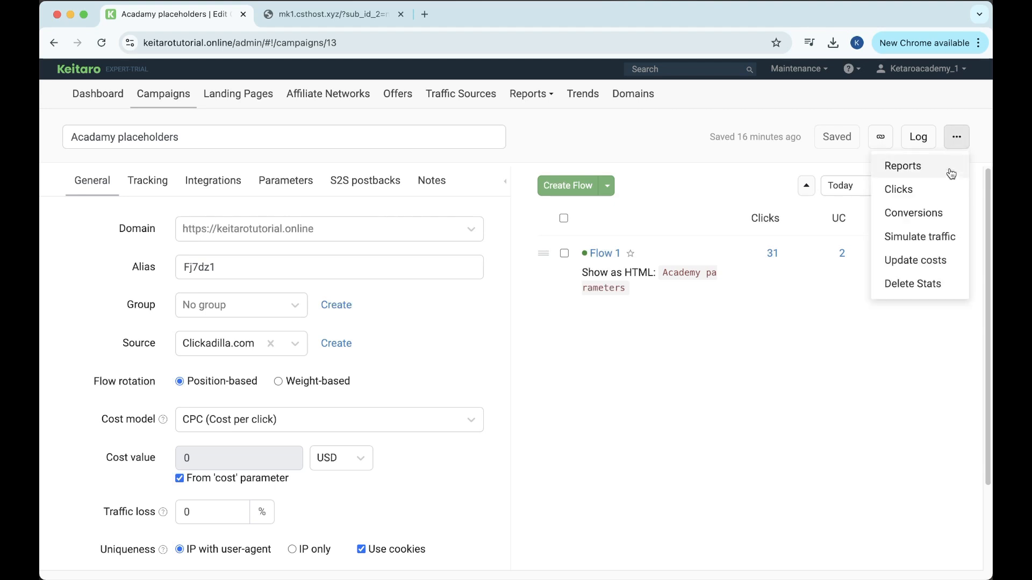
{"action": "left_click", "coordinate": [945, 191]}
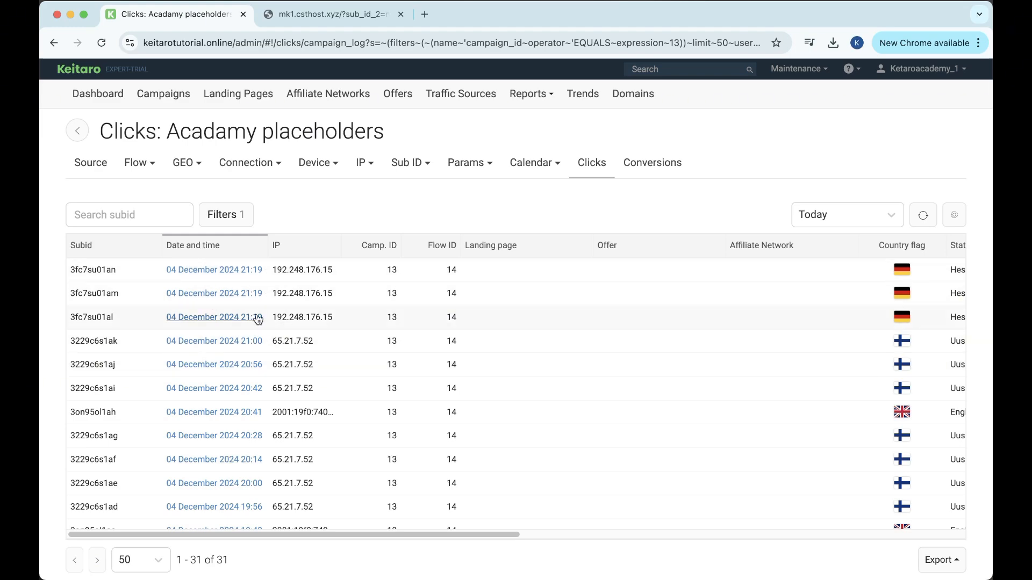
{"action": "scroll", "coordinate": [496, 321], "scroll_direction": "right", "scroll_amount": 10}
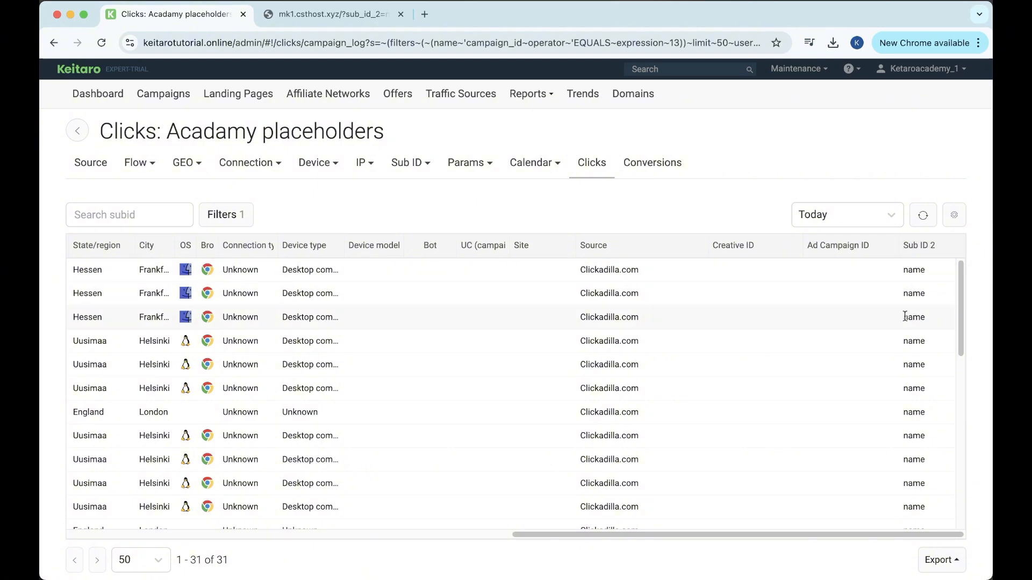
{"action": "scroll", "coordinate": [904, 316], "scroll_direction": "left", "scroll_amount": 10}
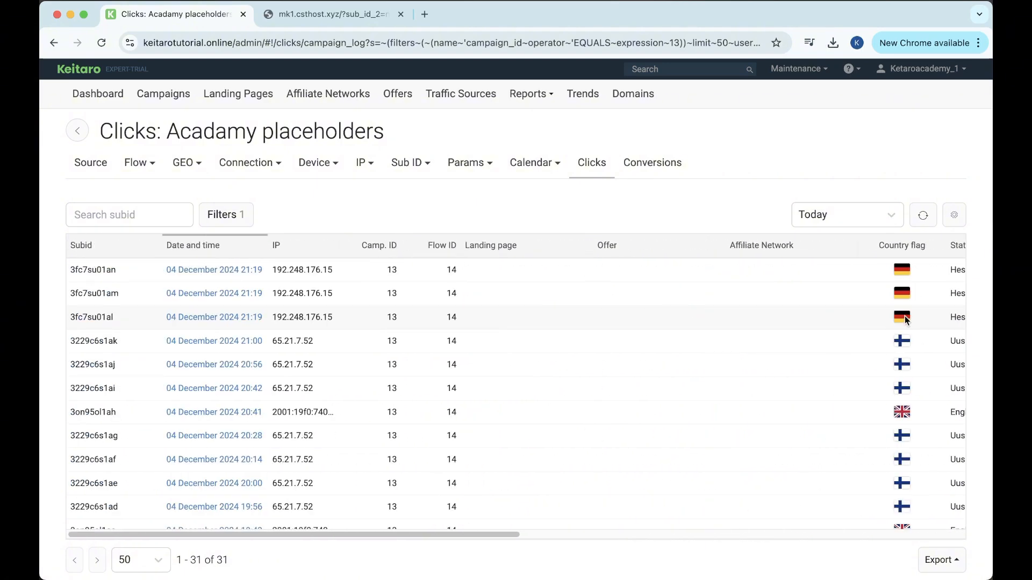